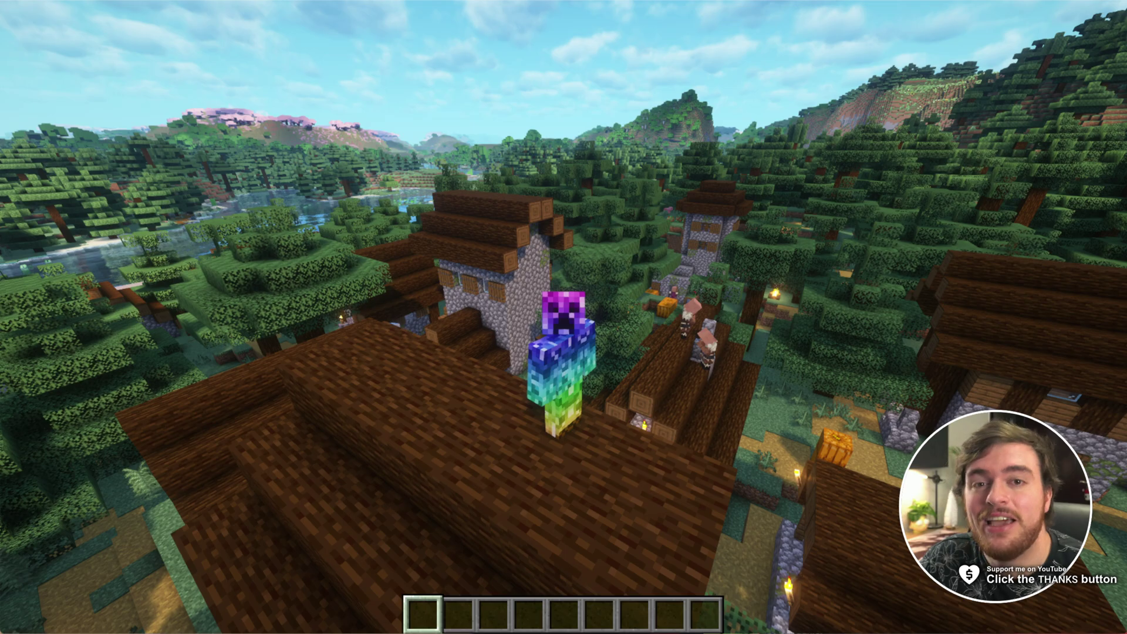
- Switch the player to Spectator Mode and turn on the OrthoCamera orthographic view
{"action": "key", "text": "F3+n"}
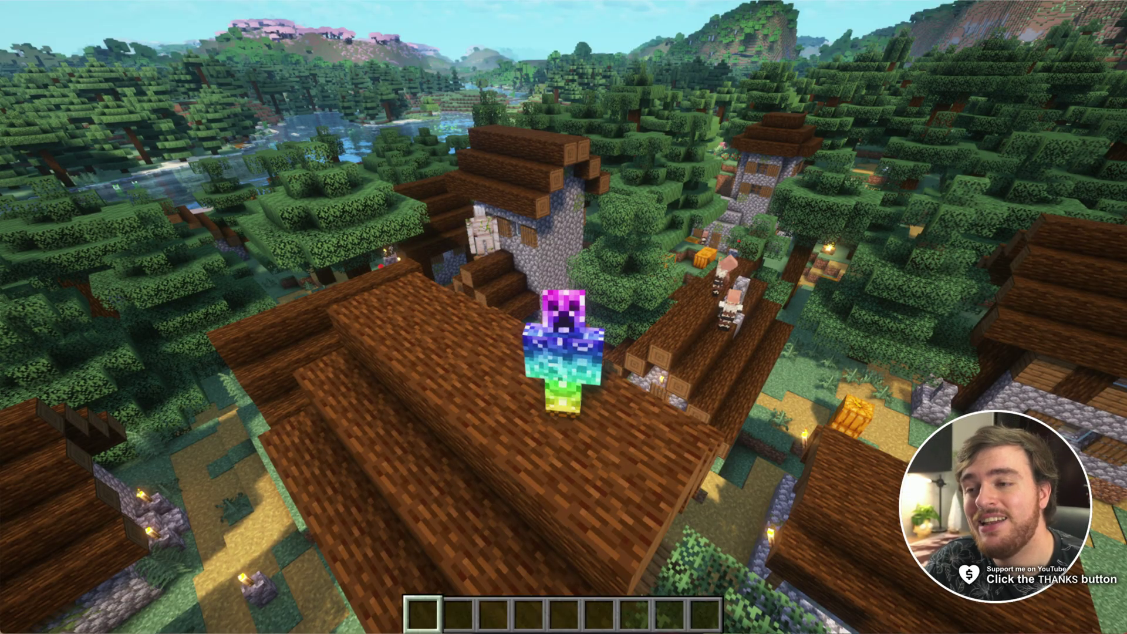
{"action": "key", "text": "o"}
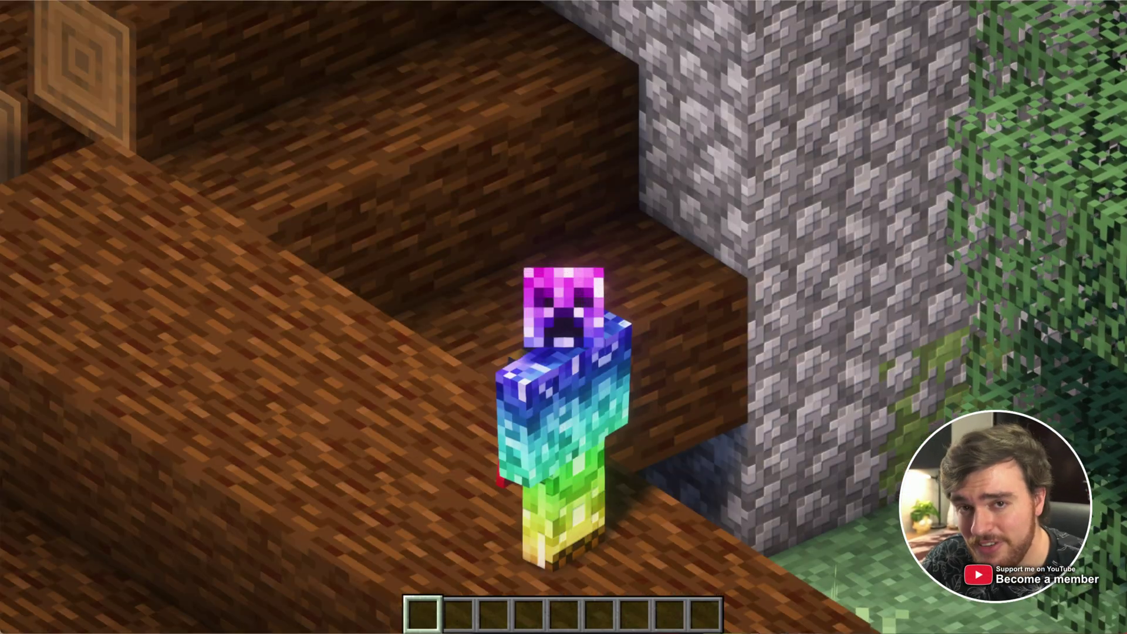
{"action": "key", "text": "equal"}
- Zoom the orthographic view out over the village and back in
{"action": "key", "text": "minus"}
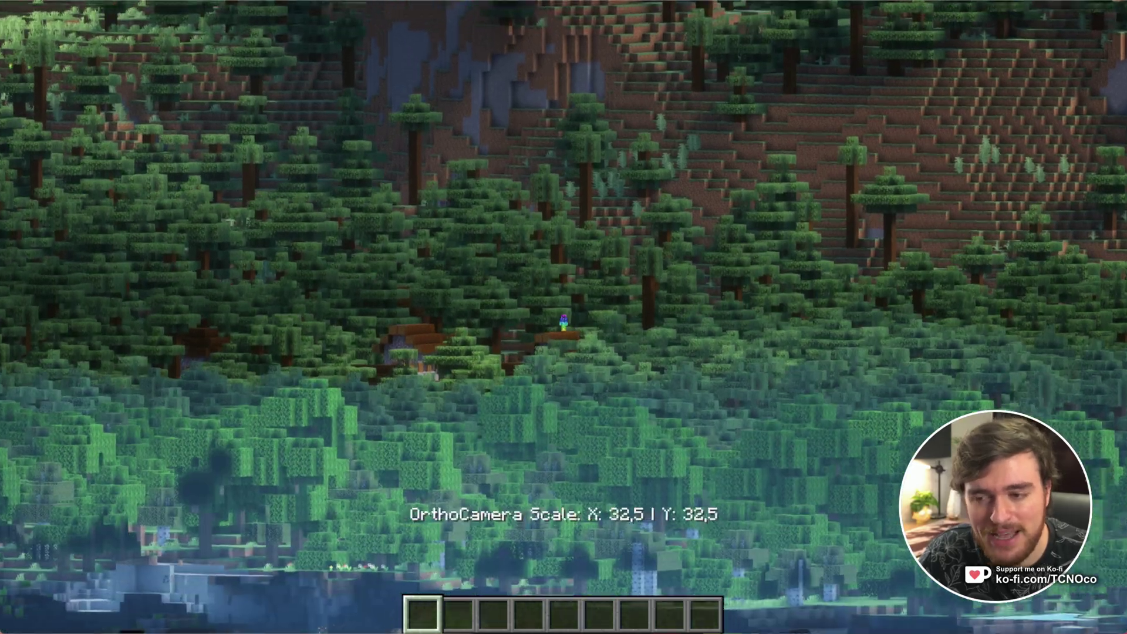
{"action": "scroll", "coordinate": [564, 317], "scroll_direction": "up", "scroll_amount": 10}
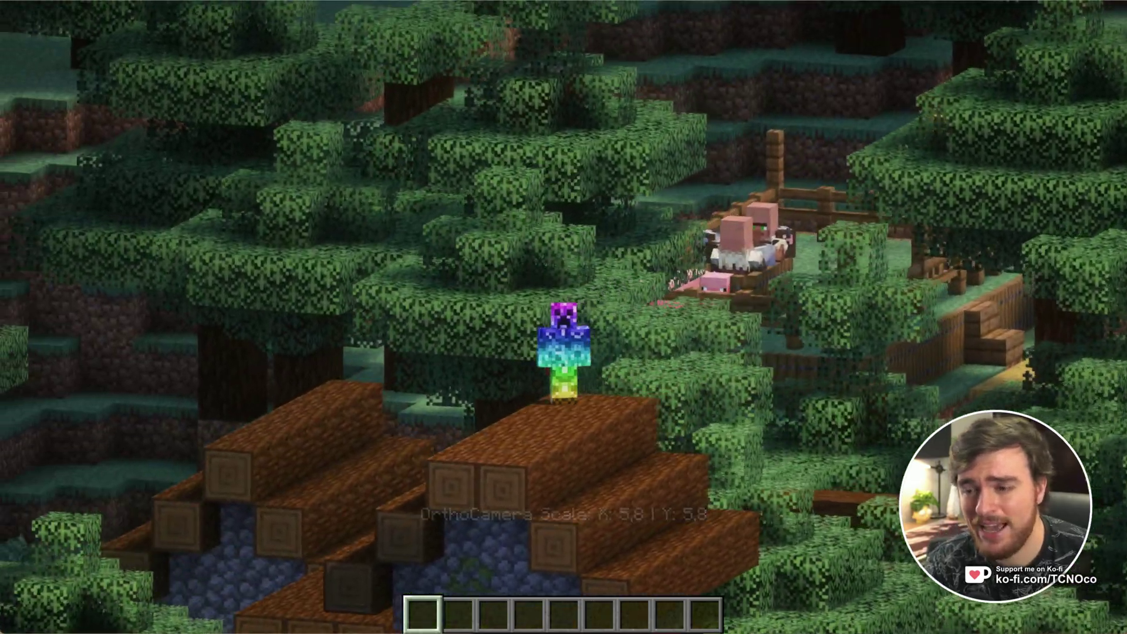
{"action": "scroll", "coordinate": [564, 317], "scroll_direction": "down", "scroll_amount": 1}
{"action": "scroll", "coordinate": [563, 317], "scroll_direction": "down", "scroll_amount": 12}
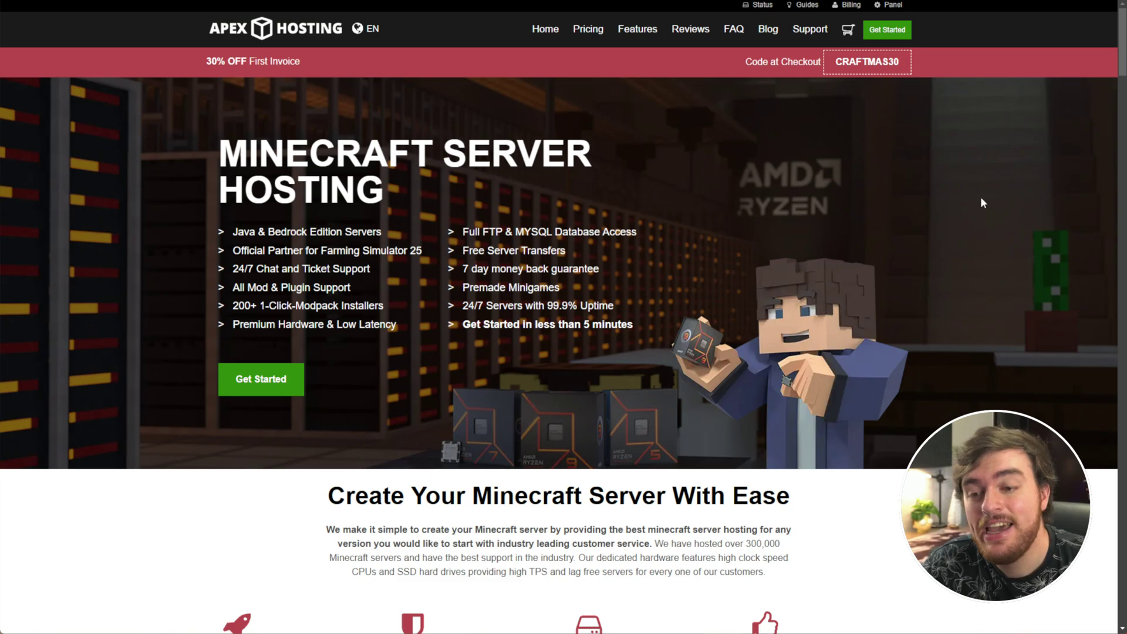
- Browse the Apex Hosting homepage, highlighting the Automated Backups heading and the 30% OFF First Invoice promo
{"action": "scroll", "coordinate": [895, 255], "scroll_direction": "down", "scroll_amount": 8}
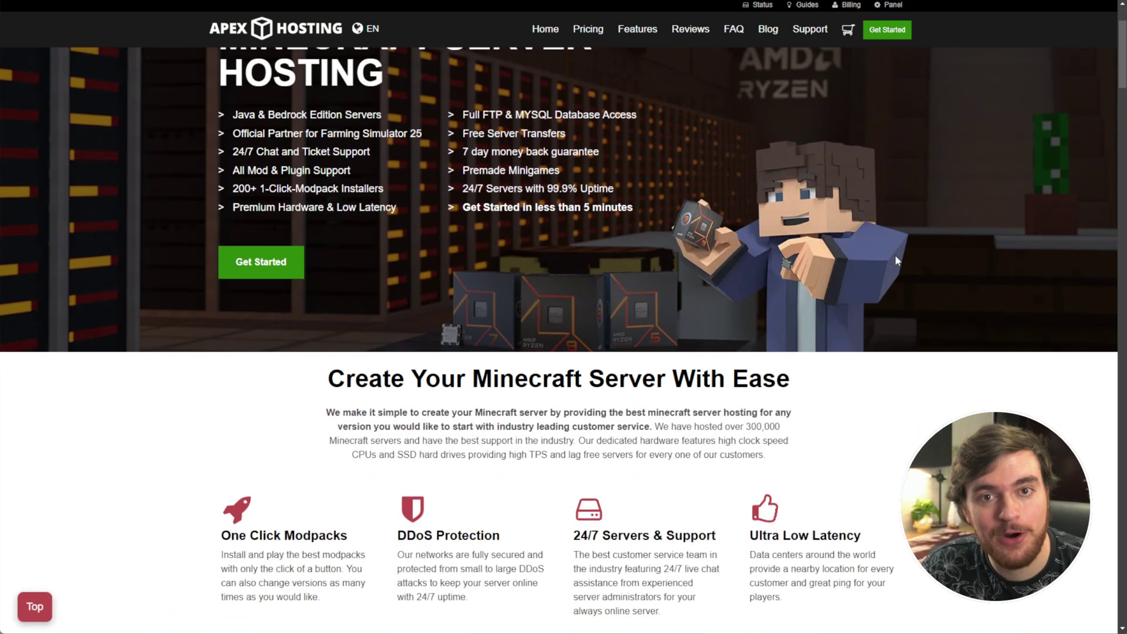
{"action": "left_click_drag", "start_coordinate": [698, 358], "coordinate": [563, 365]}
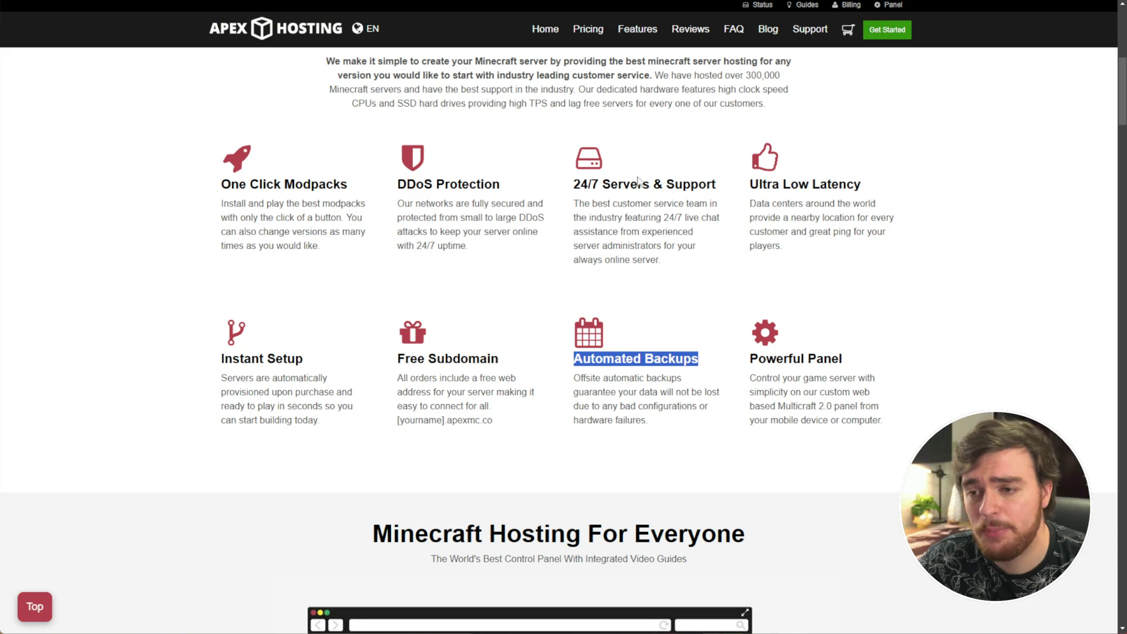
{"action": "left_click", "coordinate": [400, 184]}
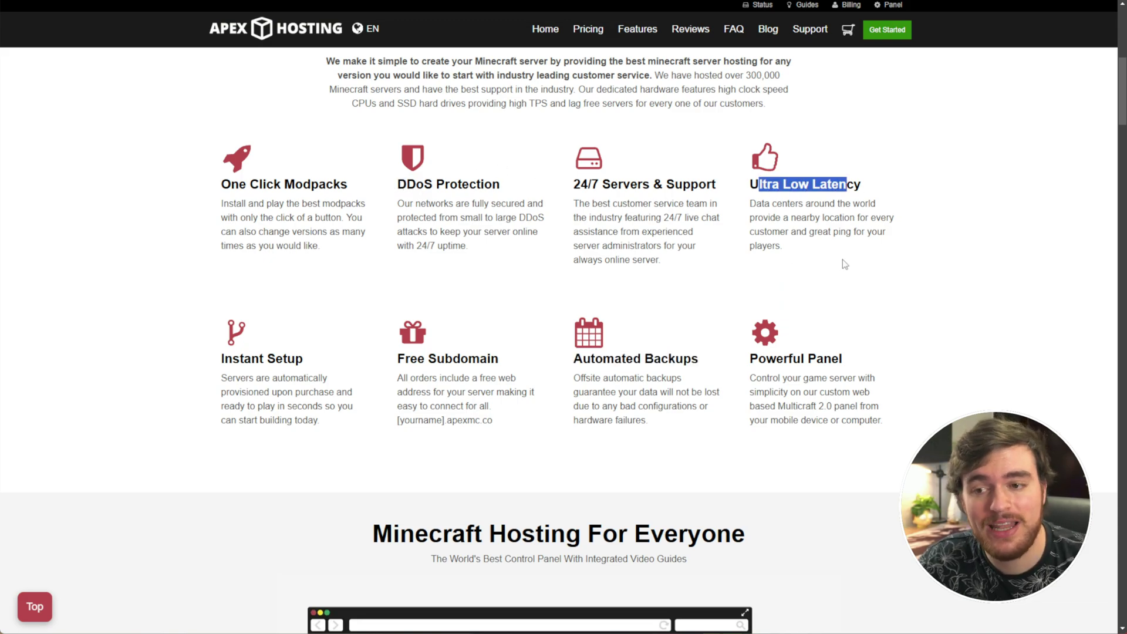
{"action": "scroll", "coordinate": [850, 337], "scroll_direction": "up", "scroll_amount": 8}
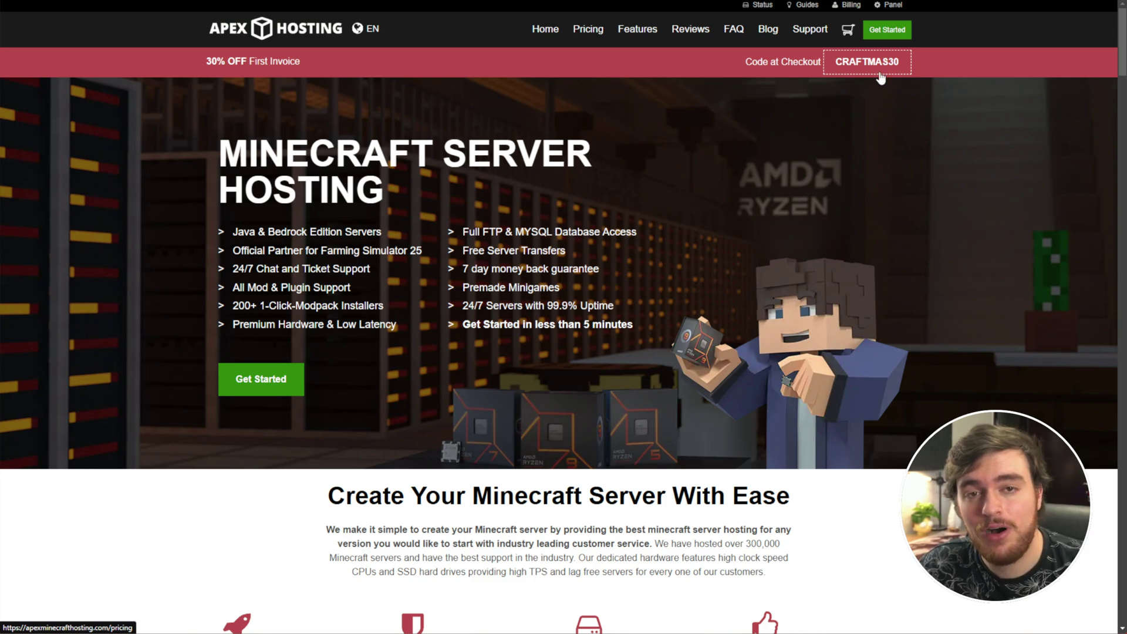
{"action": "left_click_drag", "start_coordinate": [504, 62], "coordinate": [258, 72]}
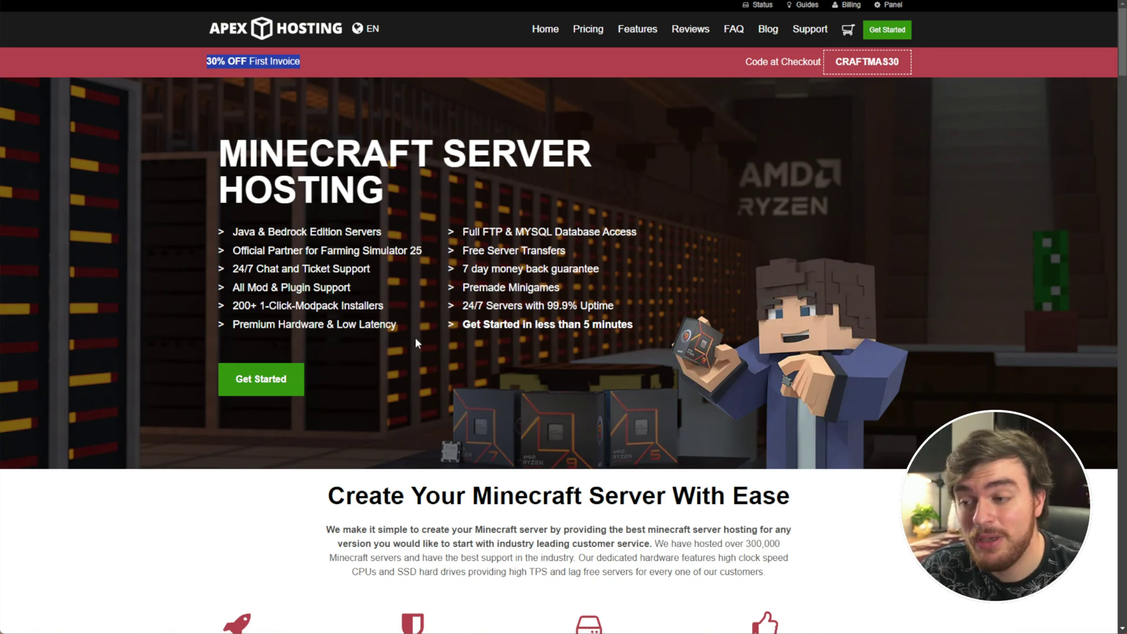
- Go to server pricing, expand the Select Game list, and scroll down to the plan cards
{"action": "left_click", "coordinate": [276, 379]}
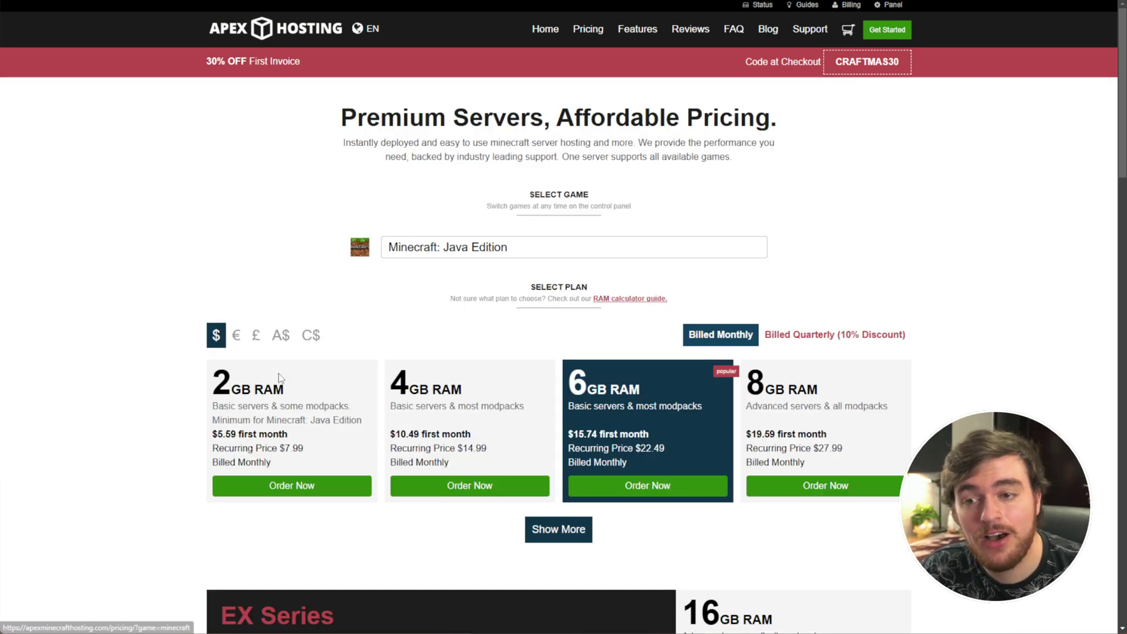
{"action": "left_click", "coordinate": [546, 242]}
{"action": "scroll", "coordinate": [537, 323], "scroll_direction": "down", "scroll_amount": 5}
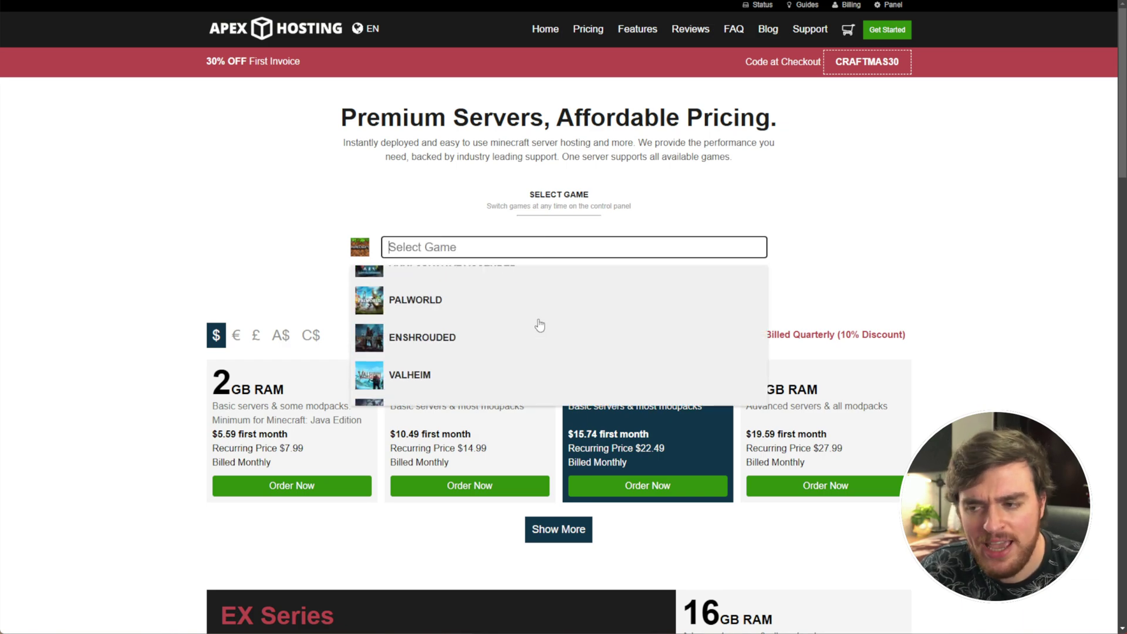
{"action": "scroll", "coordinate": [563, 320], "scroll_direction": "down", "scroll_amount": 3}
{"action": "scroll", "coordinate": [645, 329], "scroll_direction": "down", "scroll_amount": 2}
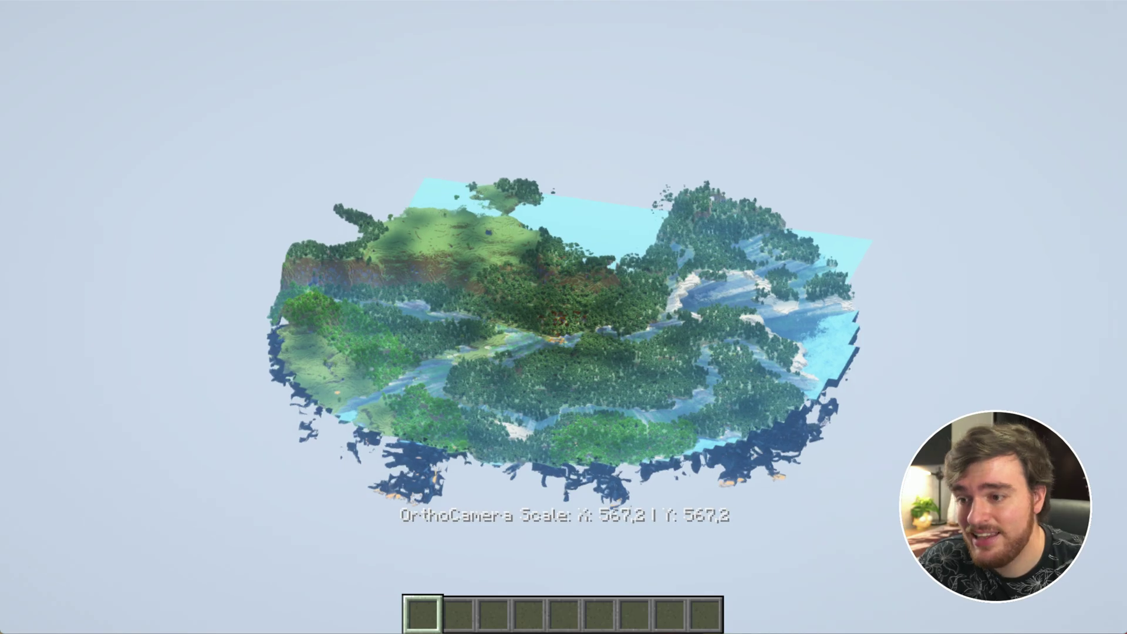
- Pause the game and bring up Options > Video Settings to view the Sodium settings
{"action": "key", "text": "Escape"}
{"action": "left_click", "coordinate": [529, 317]}
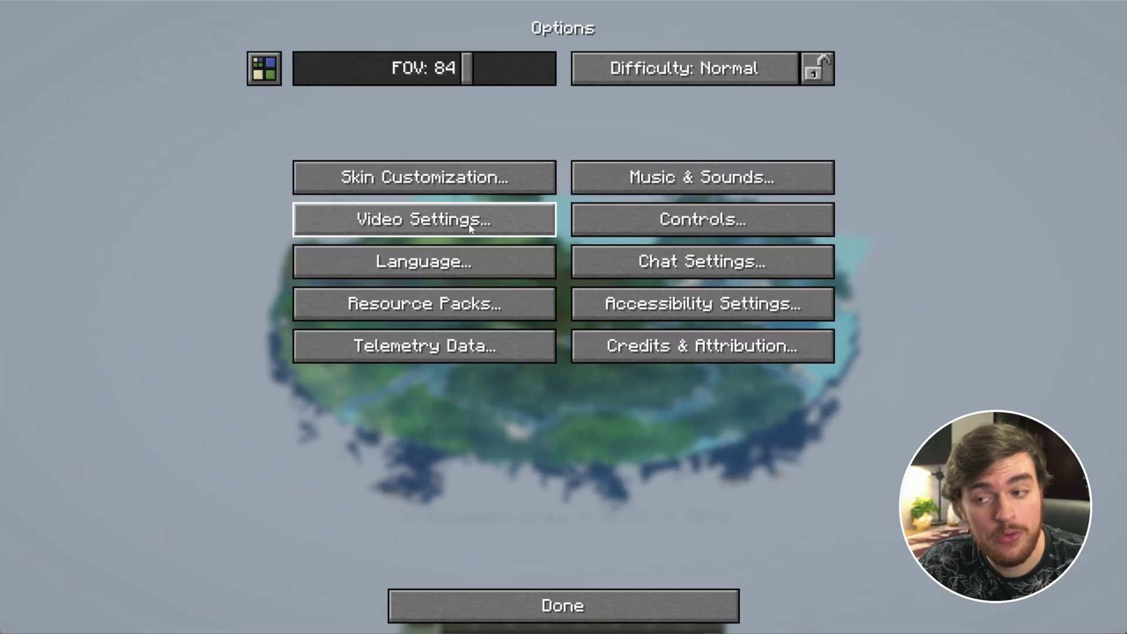
{"action": "left_click", "coordinate": [376, 219]}
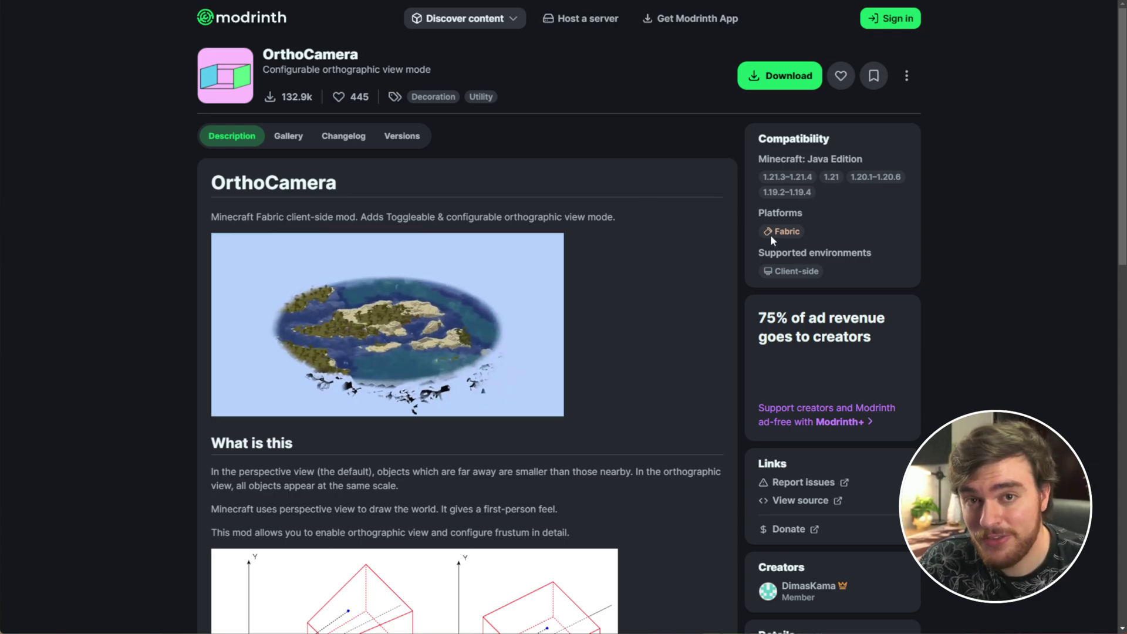
- Bring up OrthoCamera's download options and expand the game version list
{"action": "left_click", "coordinate": [781, 79]}
{"action": "left_click", "coordinate": [572, 345]}
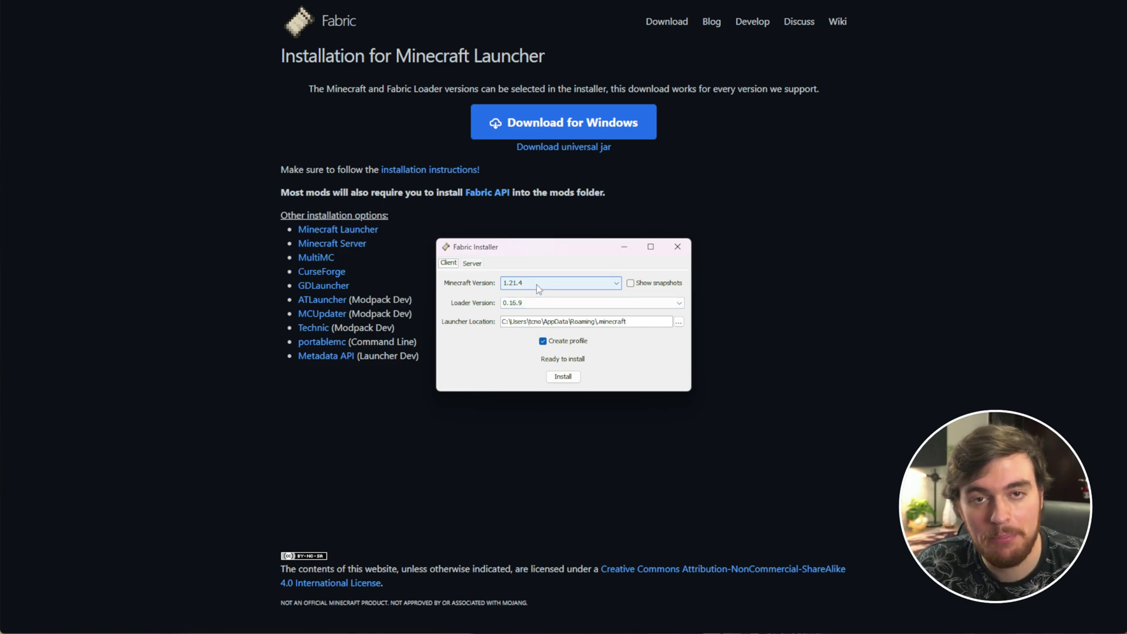
- Install Fabric Loader 0.16.9 for Minecraft 1.21.4, dismiss the success message, and close the installer
{"action": "left_click", "coordinate": [537, 287]}
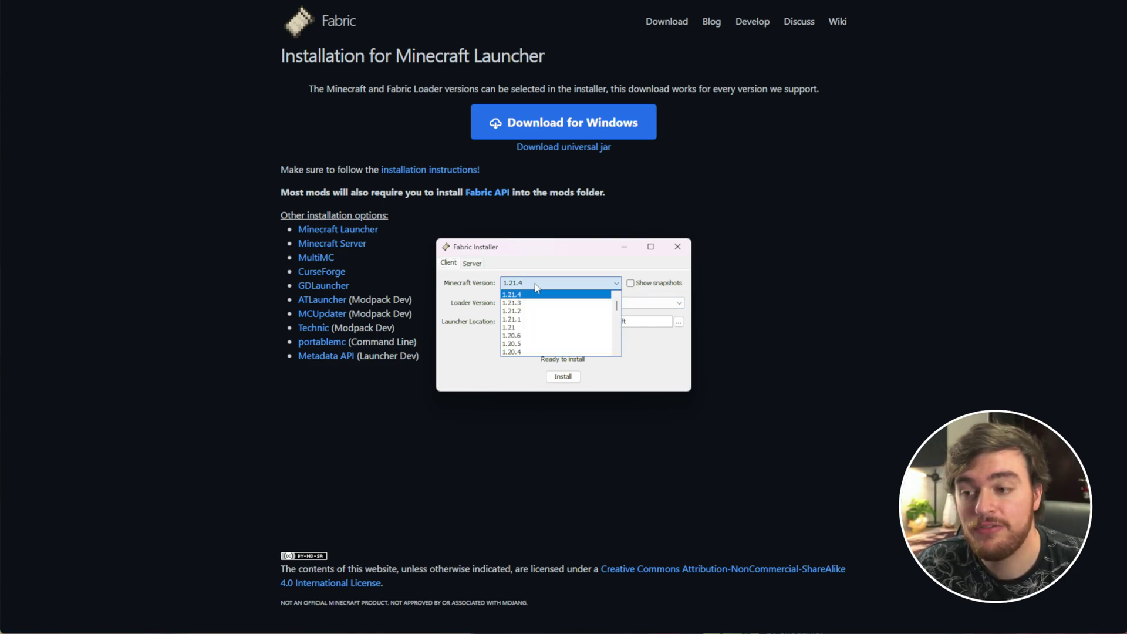
{"action": "left_click", "coordinate": [580, 284]}
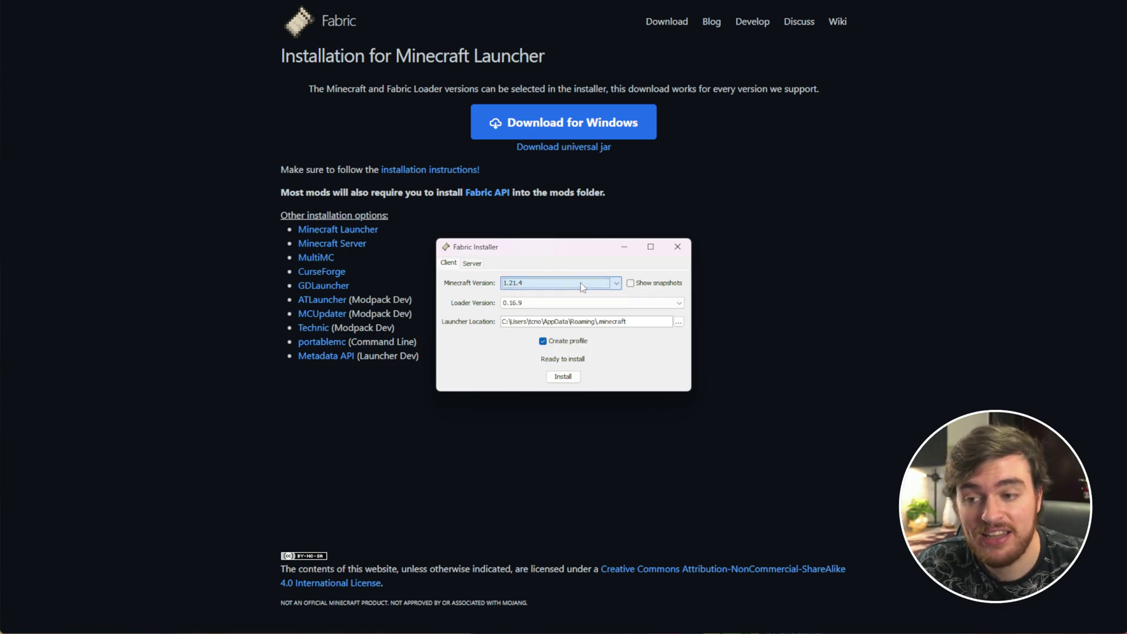
{"action": "left_click", "coordinate": [565, 378]}
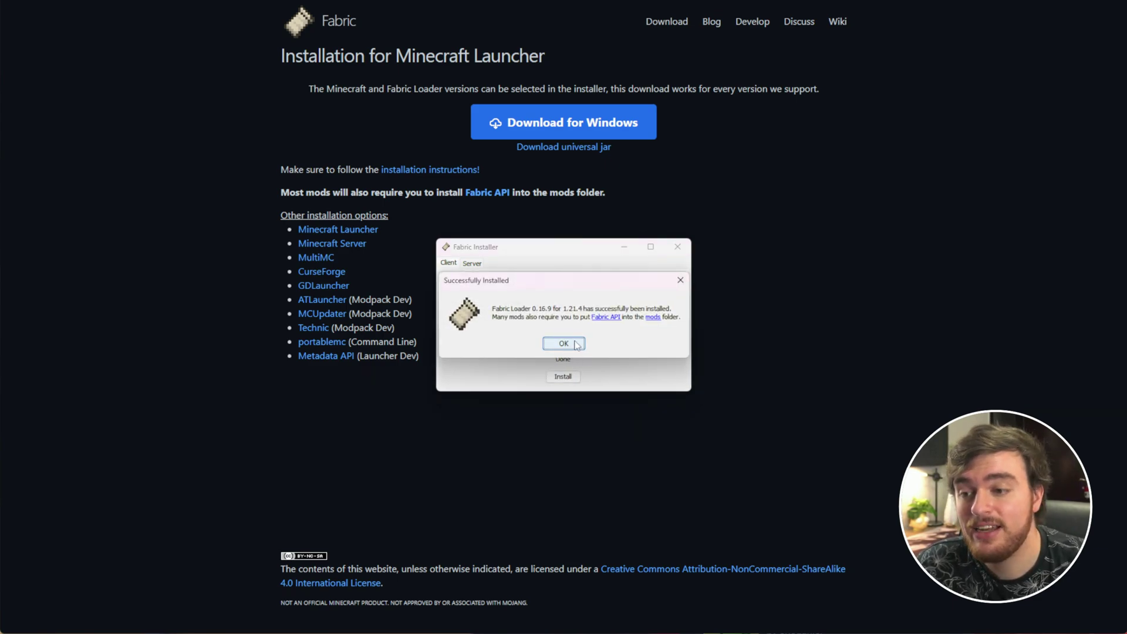
{"action": "left_click", "coordinate": [575, 344]}
{"action": "left_click", "coordinate": [680, 246]}
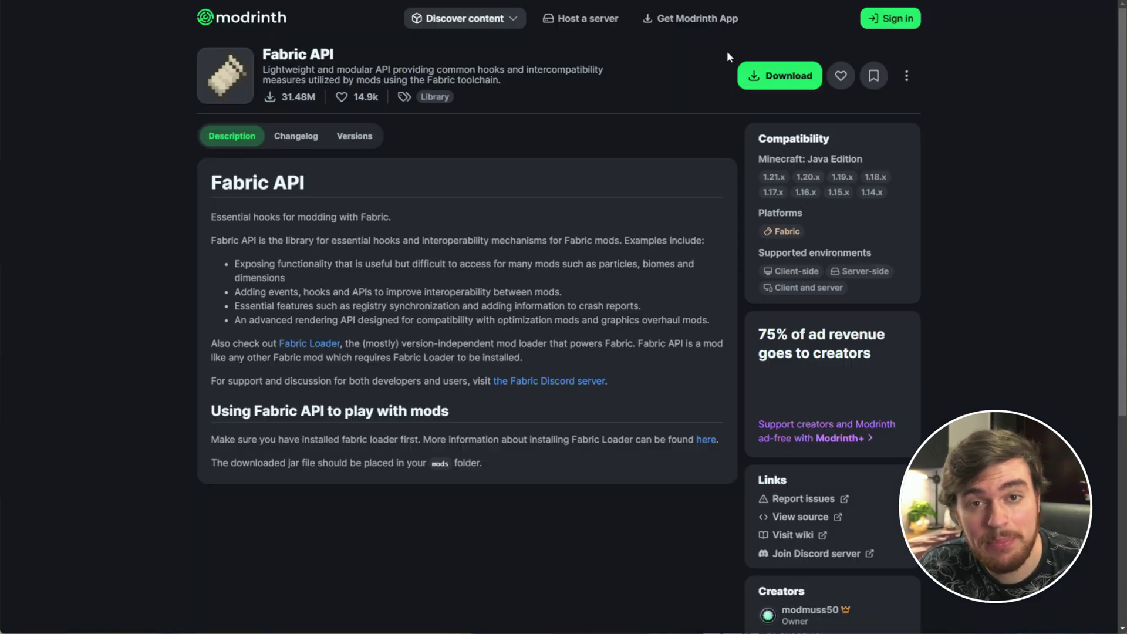
- Download the Fabric API file for Minecraft 1.21.4
{"action": "left_click", "coordinate": [790, 76]}
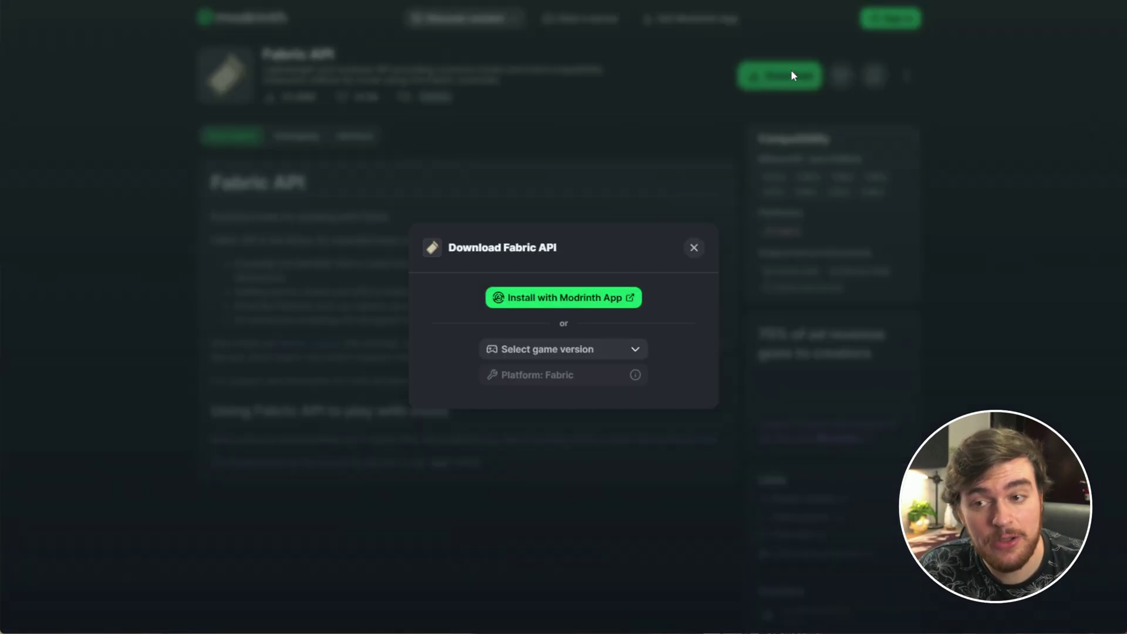
{"action": "left_click", "coordinate": [599, 348]}
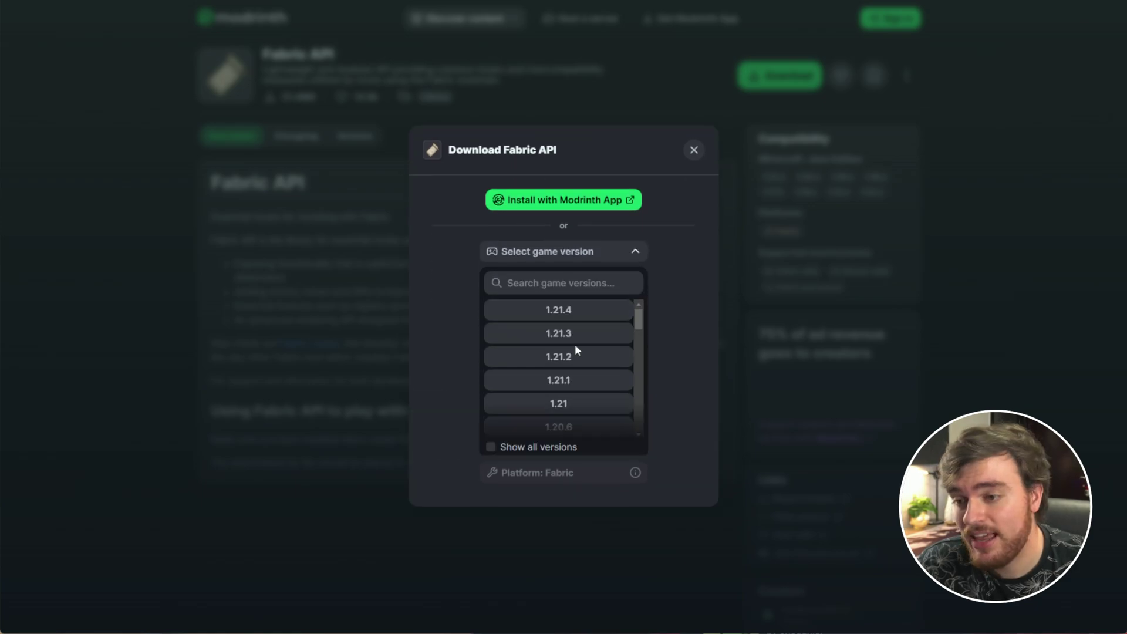
{"action": "left_click", "coordinate": [596, 311]}
{"action": "left_click", "coordinate": [624, 395]}
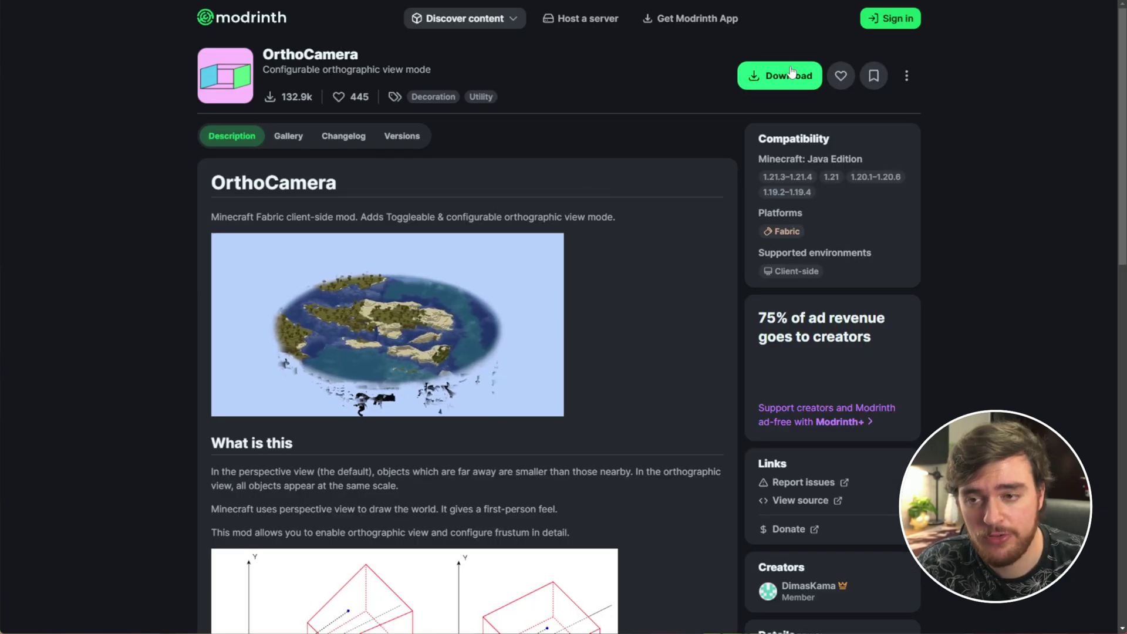
- Download the OrthoCamera Fabric file for game version 1.21.4
{"action": "left_click", "coordinate": [780, 75]}
{"action": "left_click", "coordinate": [575, 350]}
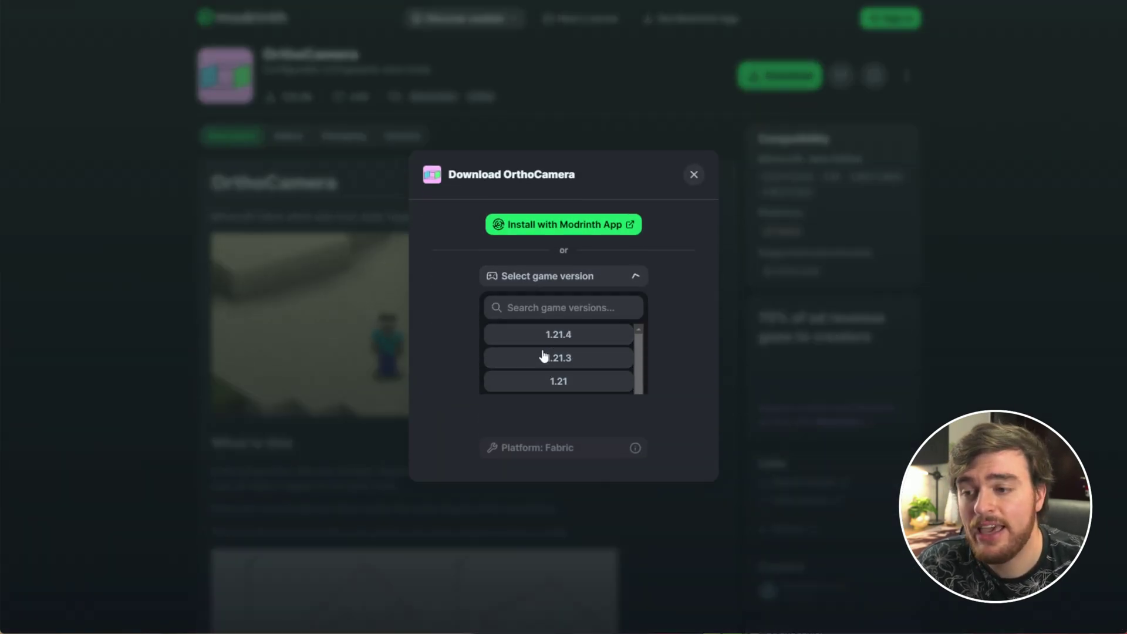
{"action": "left_click", "coordinate": [589, 307]}
{"action": "left_click", "coordinate": [649, 396]}
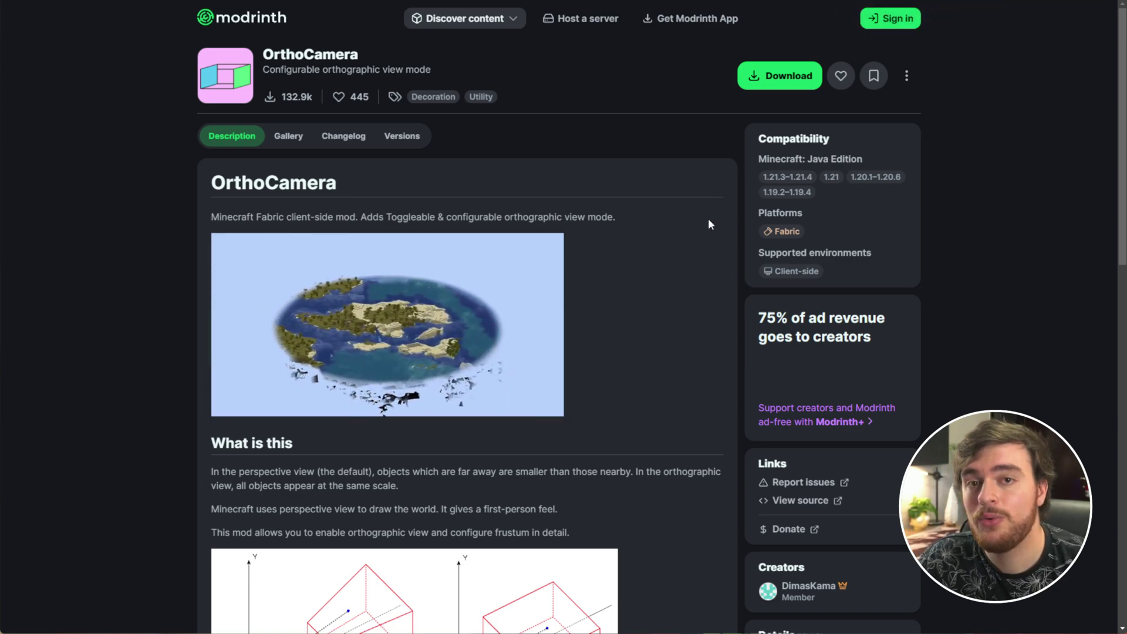
- Go to %AppData%\.minecraft via Run and cut the five old jars from the mods folder
{"action": "key", "text": "super+r"}
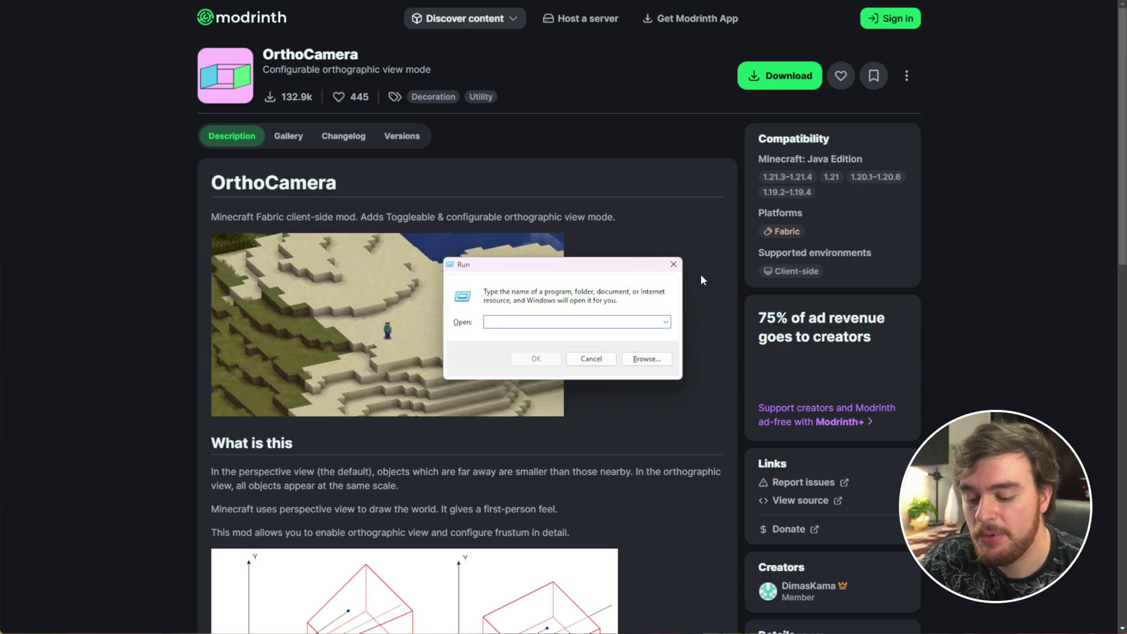
{"action": "type", "text": "%AppData%"}
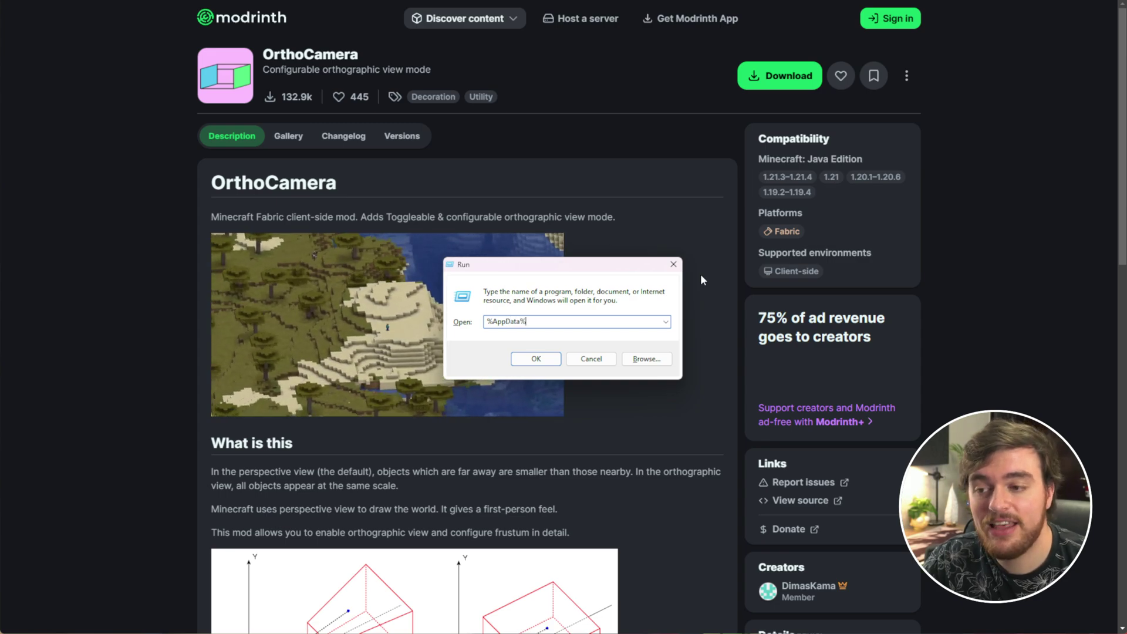
{"action": "type", "text": "\\.minecraft"}
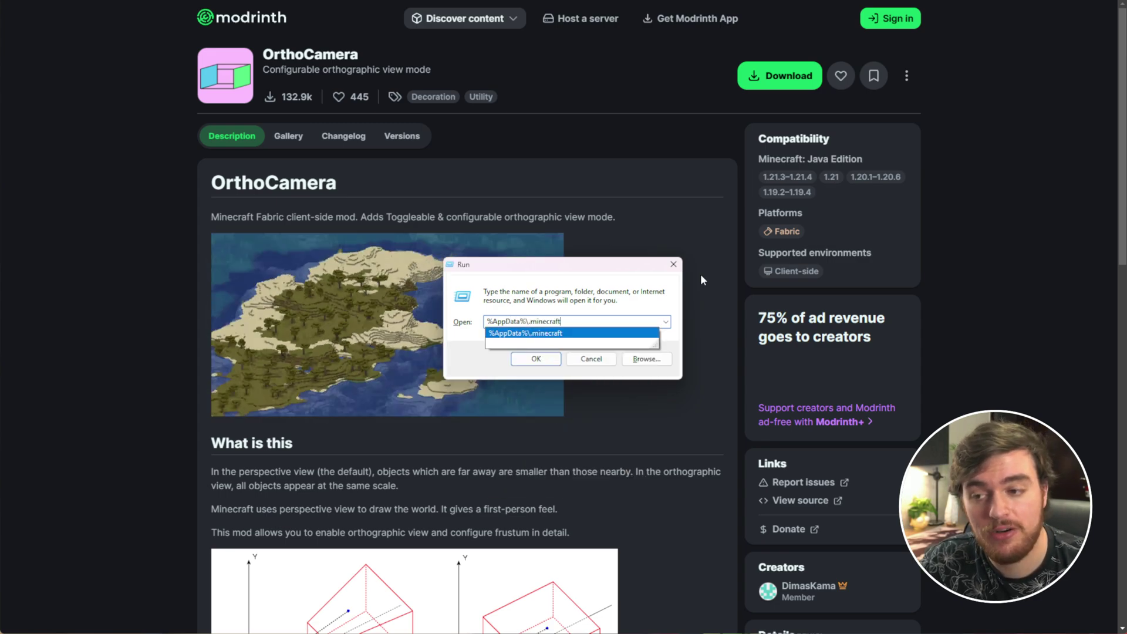
{"action": "key", "text": "Return"}
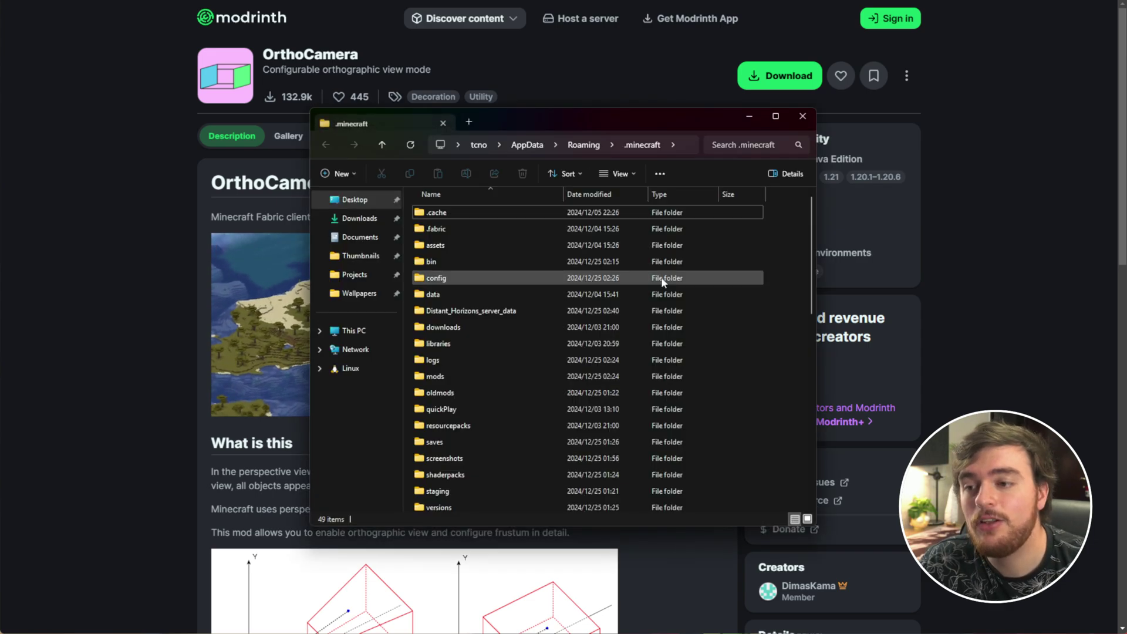
{"action": "left_click_drag", "start_coordinate": [816, 255], "coordinate": [907, 329]}
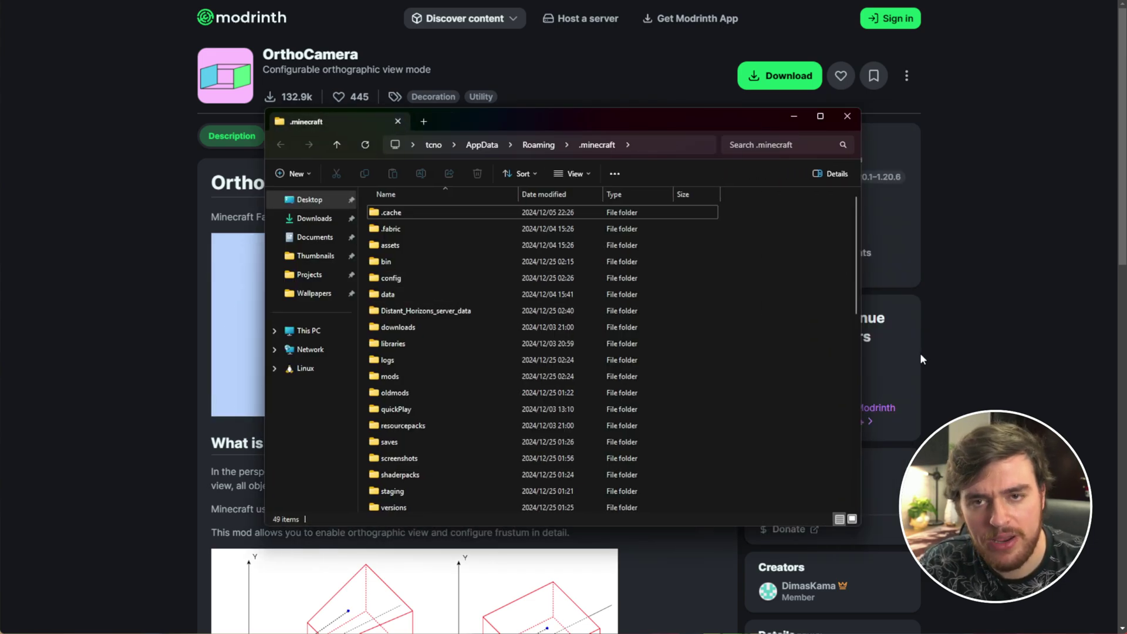
{"action": "left_click", "coordinate": [595, 381]}
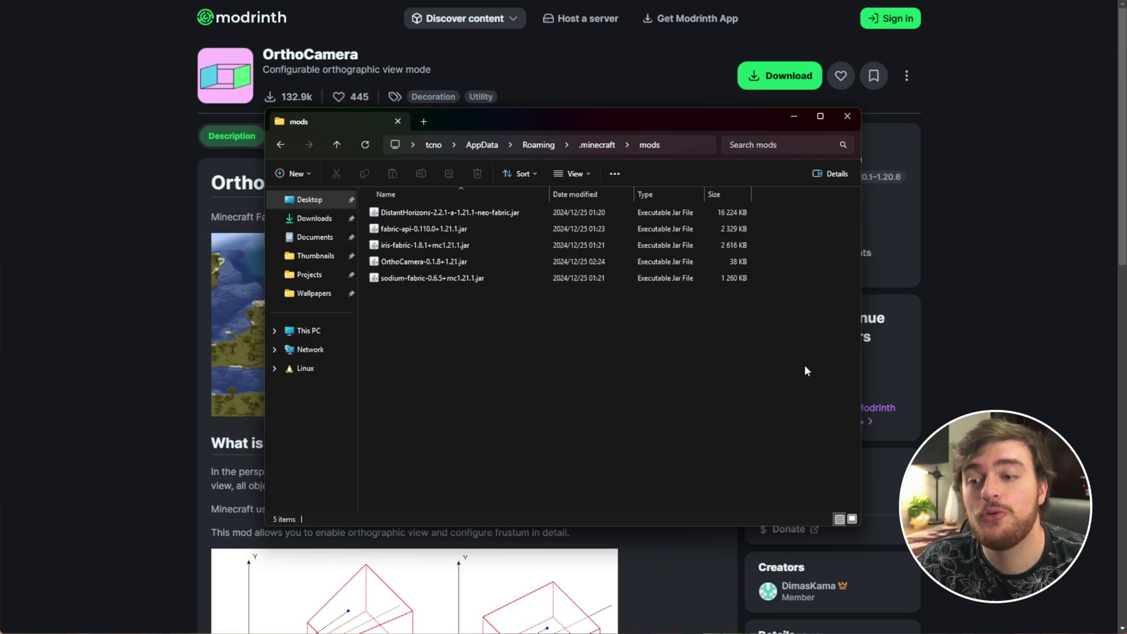
{"action": "left_click_drag", "start_coordinate": [805, 364], "coordinate": [577, 202]}
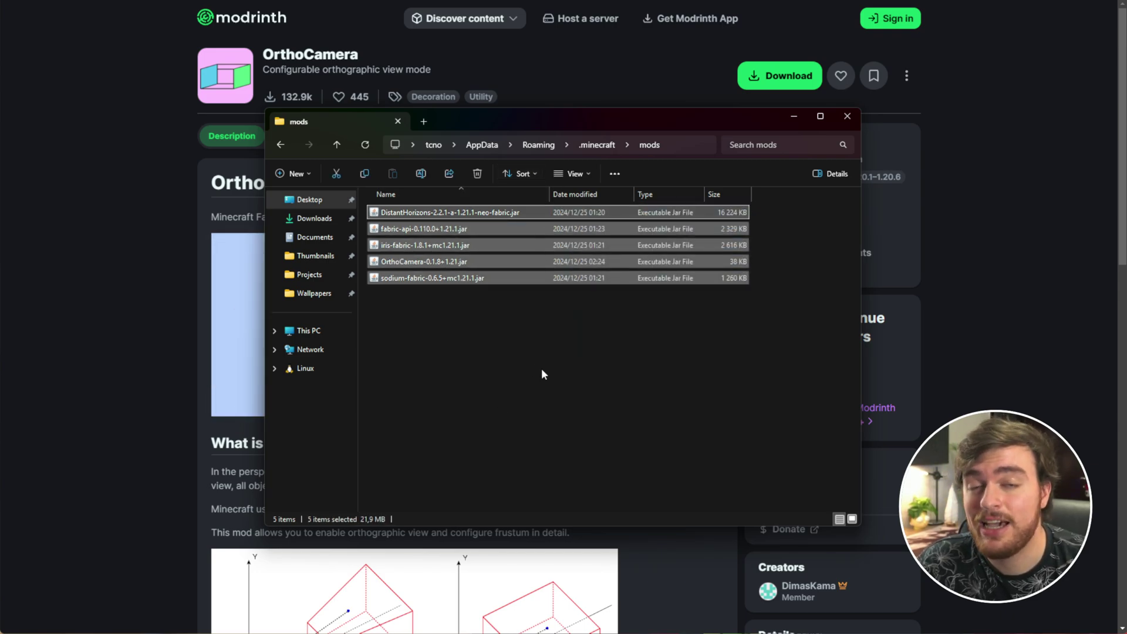
{"action": "key", "text": "ctrl+x"}
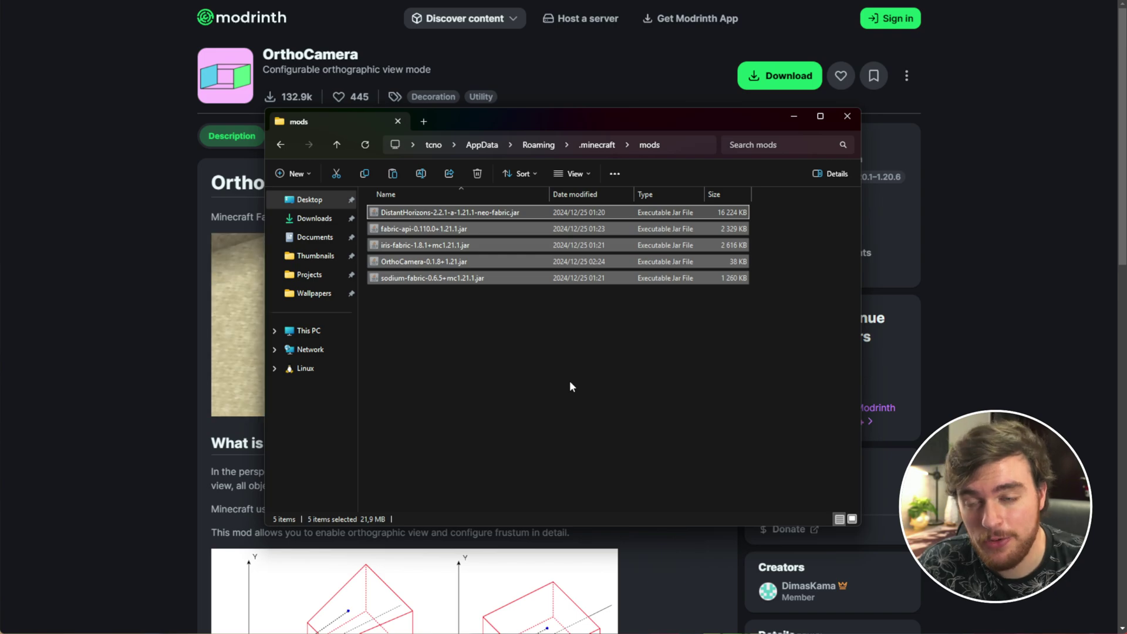
- Rename the mods folder to mods-1.21.1 and move it into the oldmods folder
{"action": "key", "text": "alt+Left"}
{"action": "key", "text": "F2"}
{"action": "key", "text": "End"}
{"action": "type", "text": "-1.21.1"}
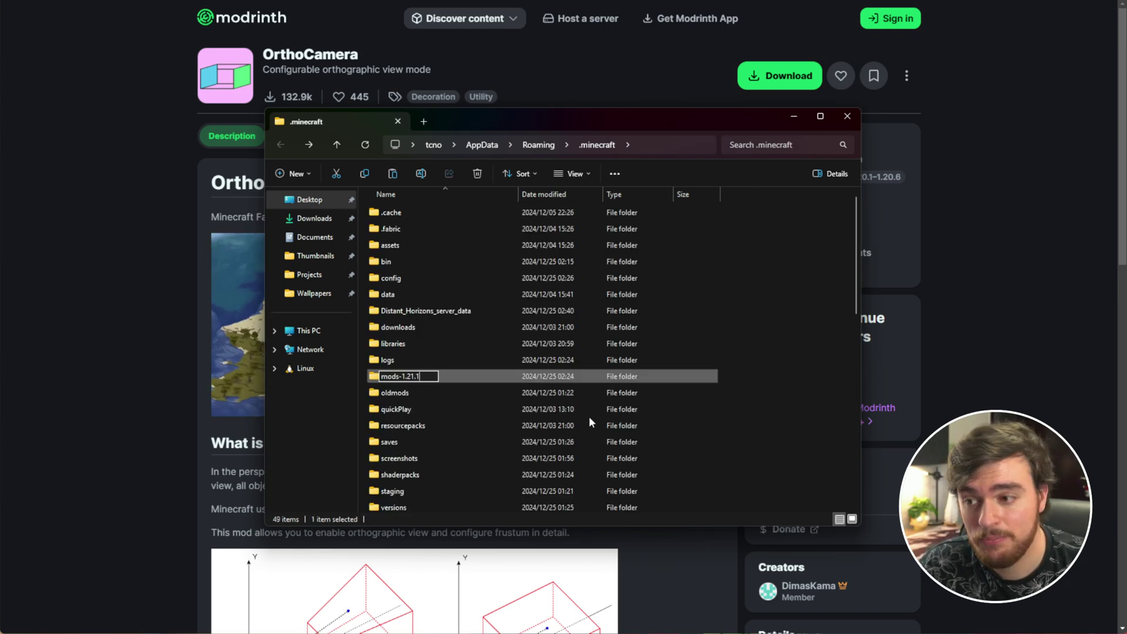
{"action": "key", "text": "Return"}
{"action": "key", "text": "ctrl+x"}
{"action": "double_click", "coordinate": [483, 392]}
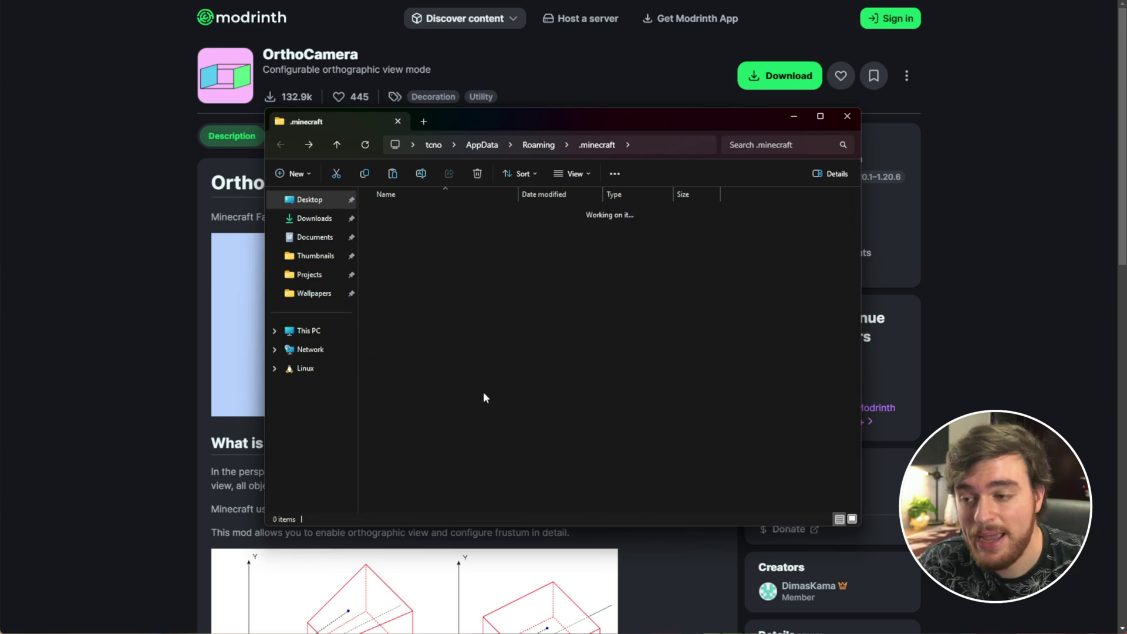
{"action": "key", "text": "ctrl+v"}
{"action": "key", "text": "alt+Left"}
- Create a new mods folder and paste the OrthoCamera and Fabric API jars into it
{"action": "key", "text": "ctrl+shift+n"}
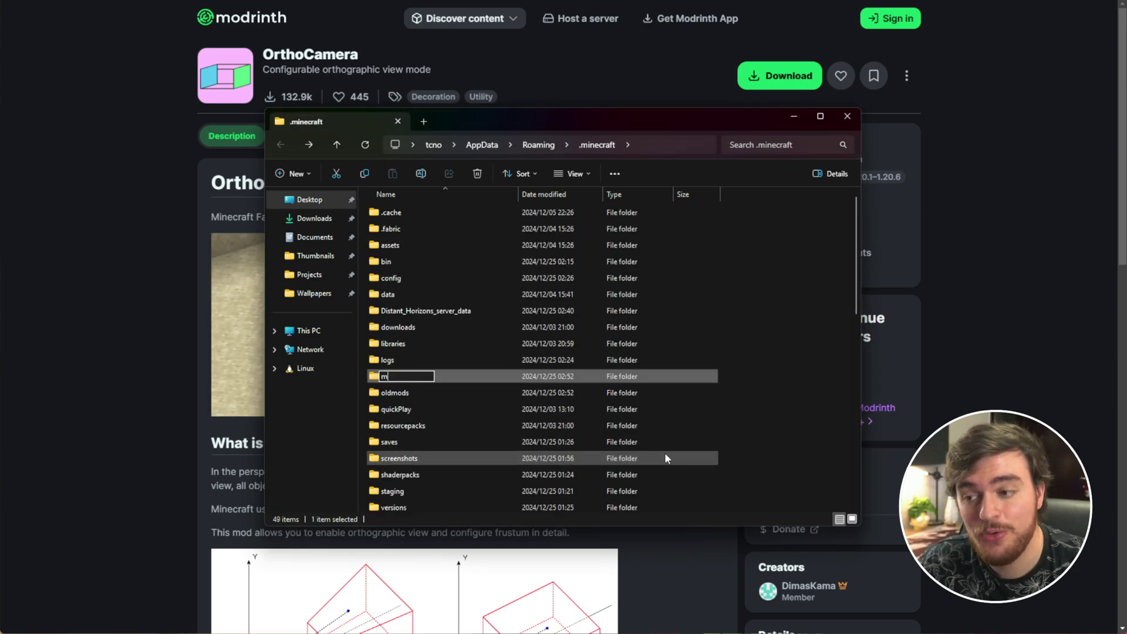
{"action": "type", "text": "mods"}
{"action": "key", "text": "Return"}
{"action": "key", "text": "Return"}
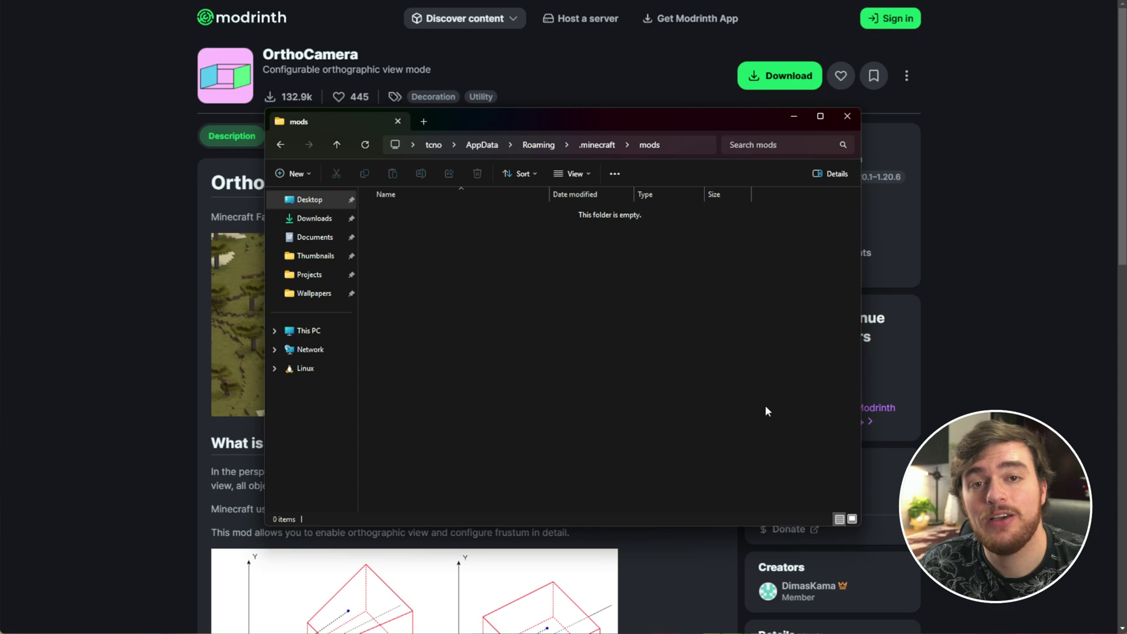
{"action": "key", "text": "ctrl+v"}
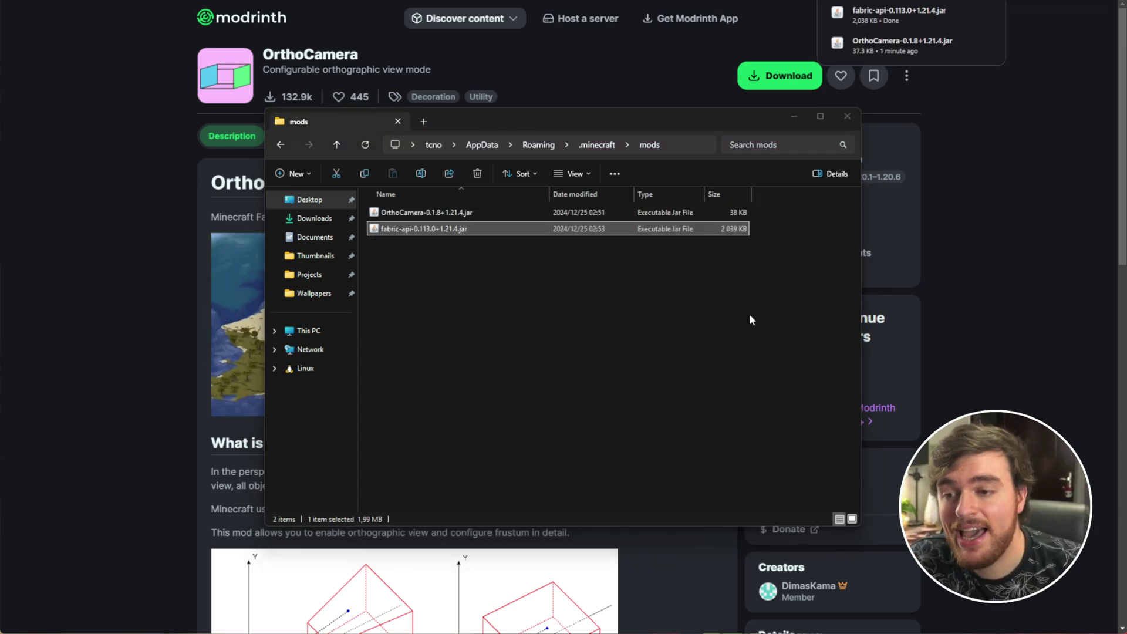
{"action": "left_click_drag", "start_coordinate": [774, 323], "coordinate": [504, 217]}
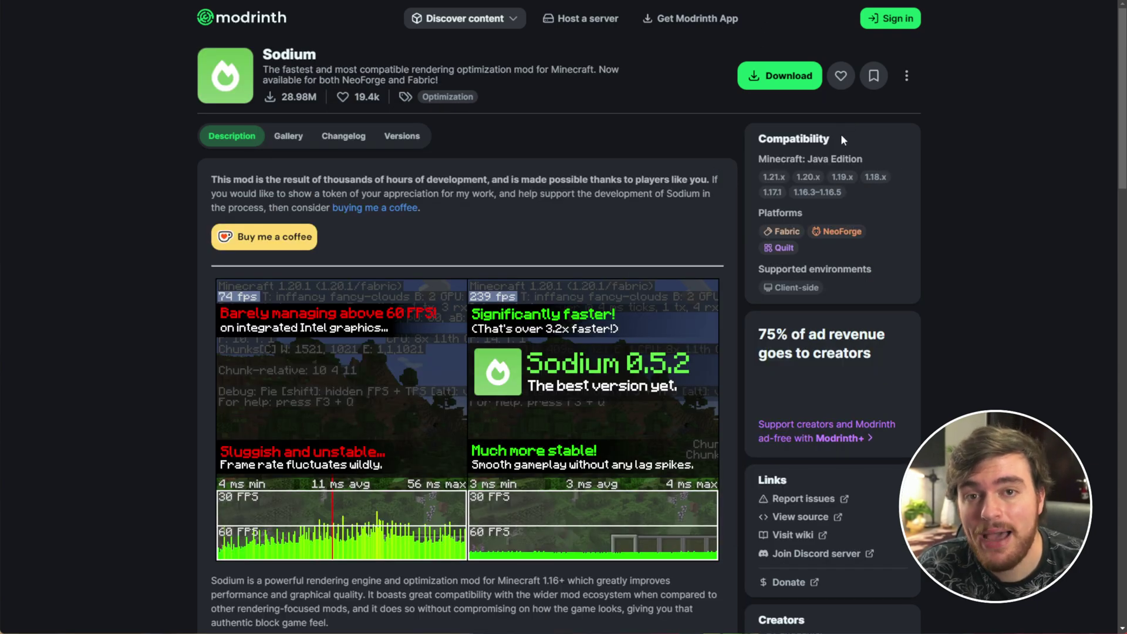
- Download the Sodium Fabric file for game version 1.21.4
{"action": "left_click", "coordinate": [784, 76]}
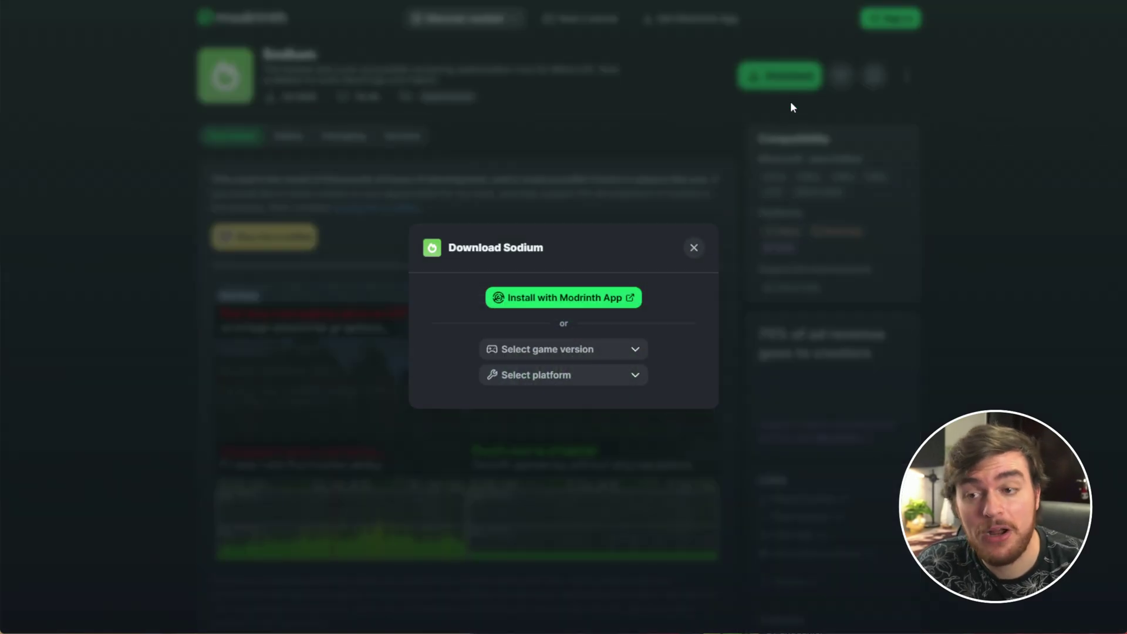
{"action": "left_click", "coordinate": [587, 349]}
{"action": "left_click", "coordinate": [568, 307]}
{"action": "left_click", "coordinate": [587, 333]}
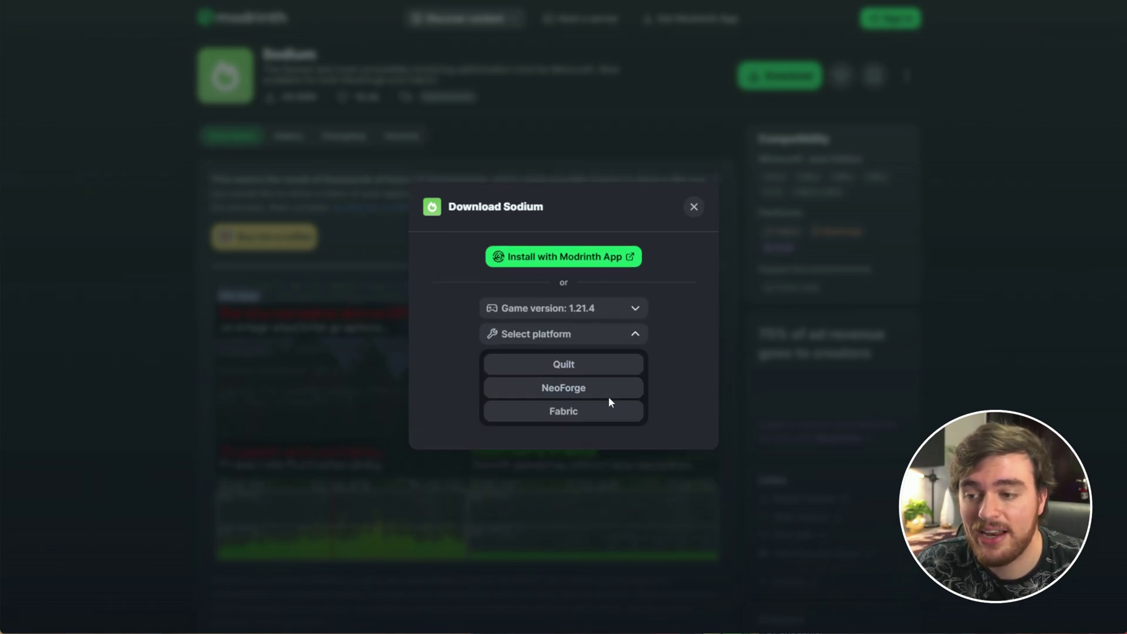
{"action": "left_click", "coordinate": [587, 410]}
{"action": "left_click", "coordinate": [637, 394]}
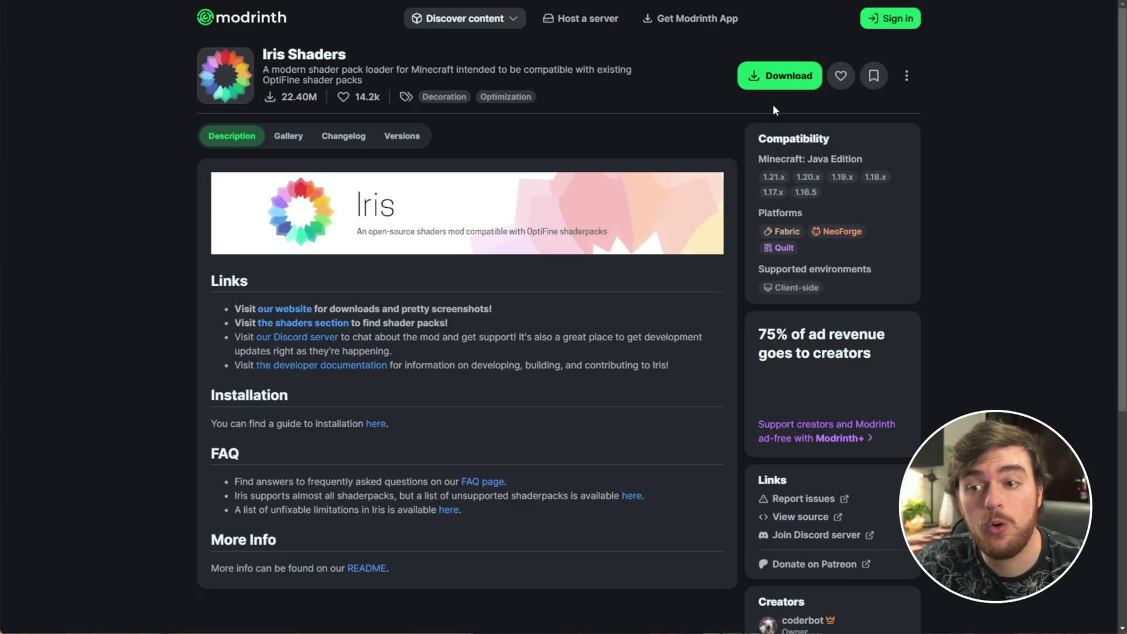
- Download the Iris Shaders Fabric file for game version 1.21.4
{"action": "left_click", "coordinate": [806, 74]}
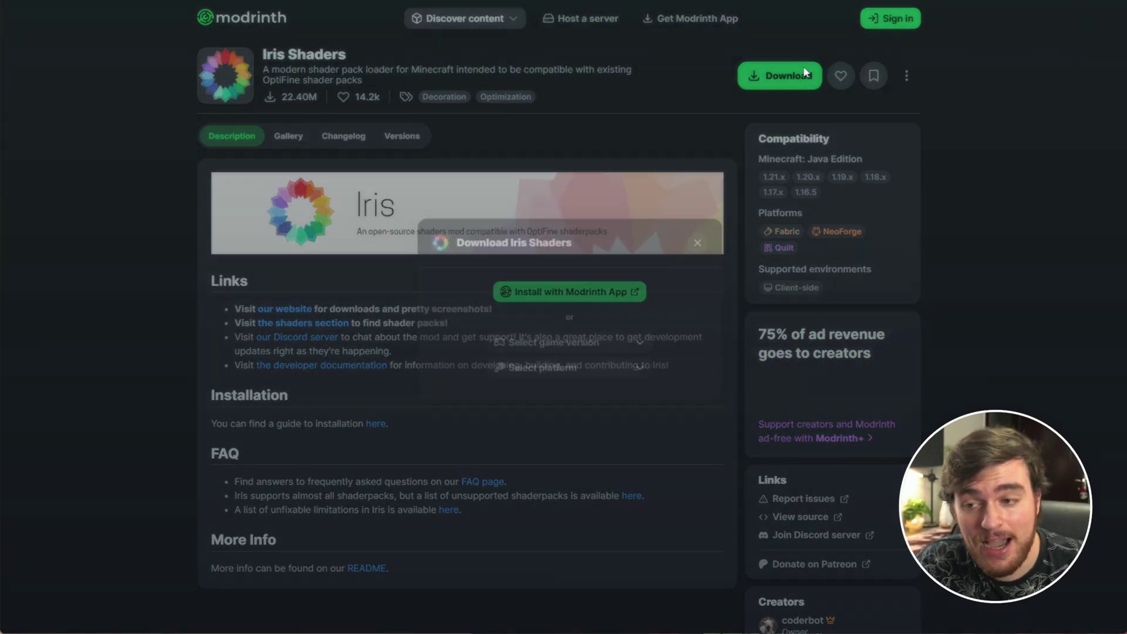
{"action": "left_click", "coordinate": [583, 351]}
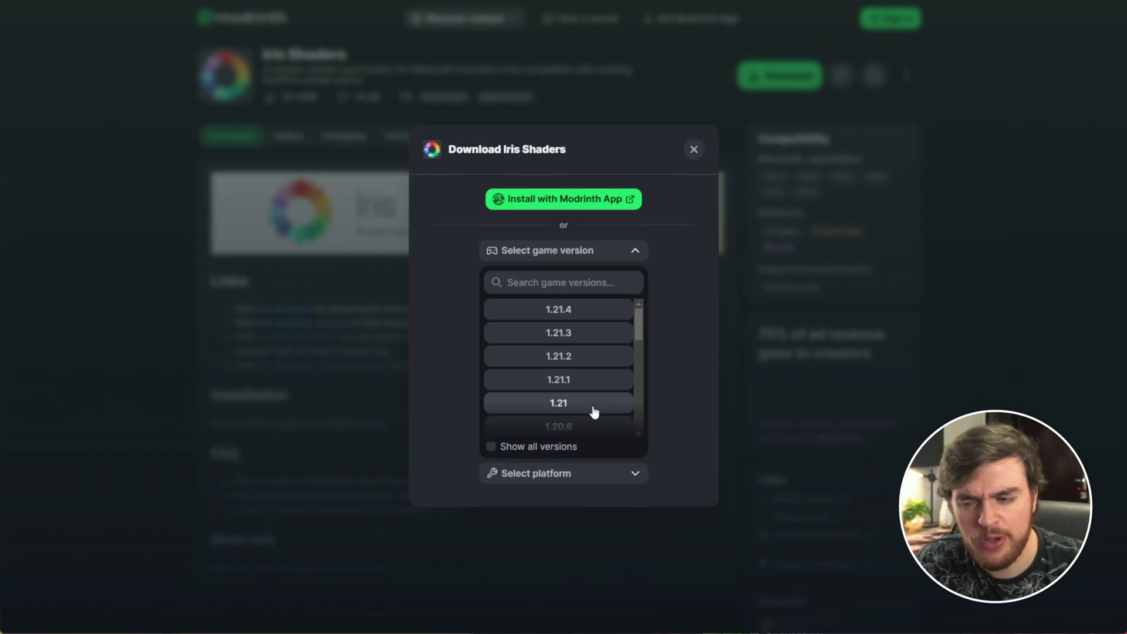
{"action": "left_click", "coordinate": [593, 310]}
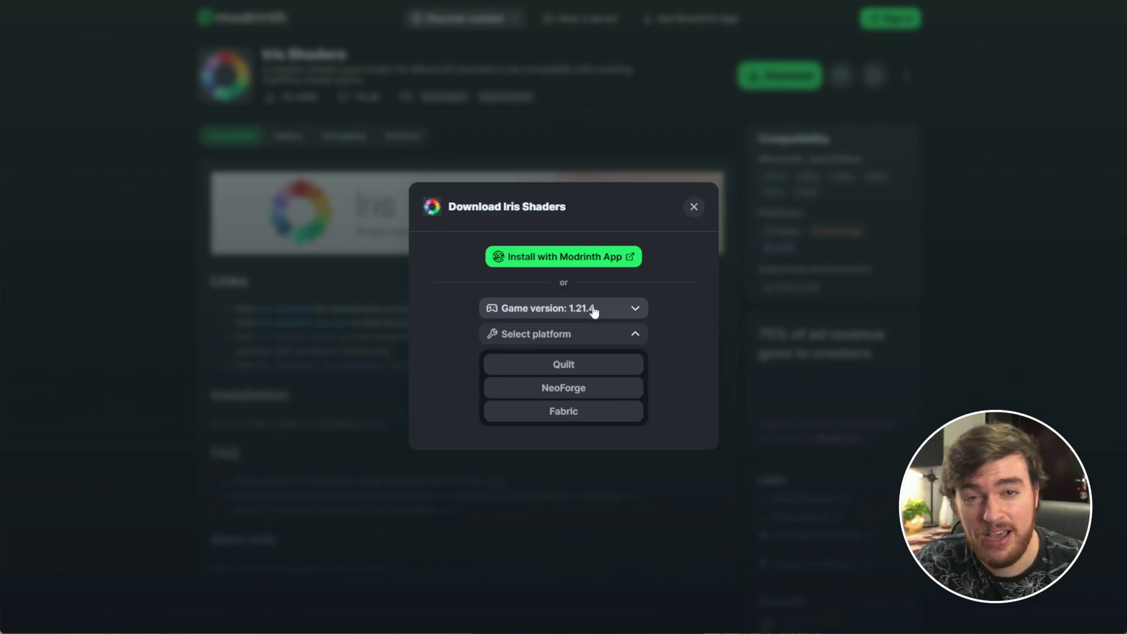
{"action": "left_click", "coordinate": [622, 414]}
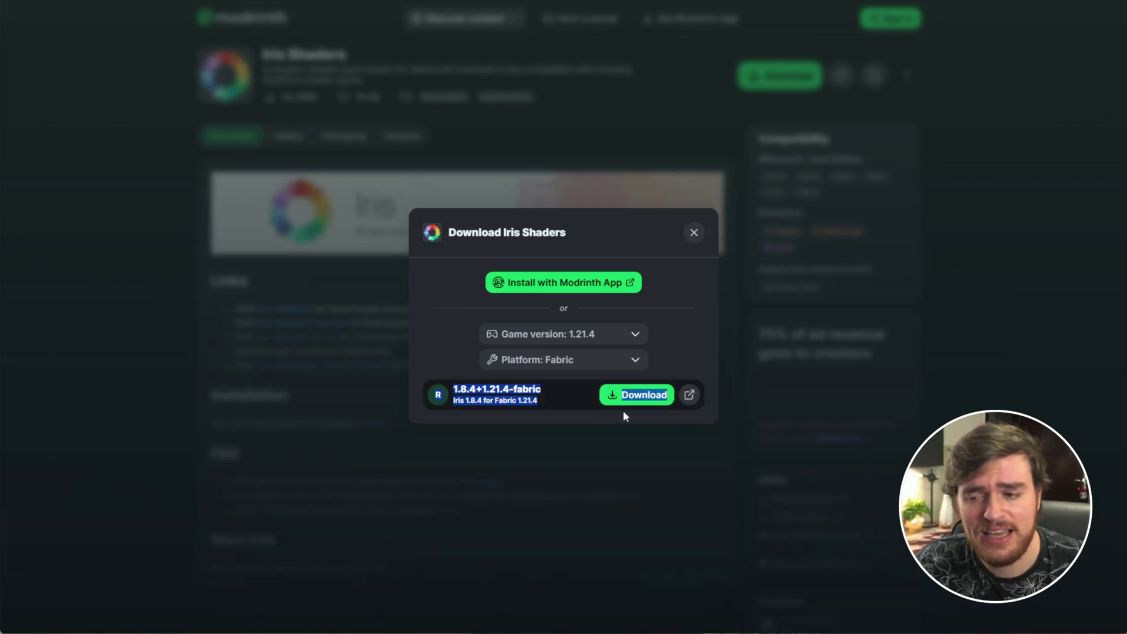
{"action": "left_click", "coordinate": [622, 405]}
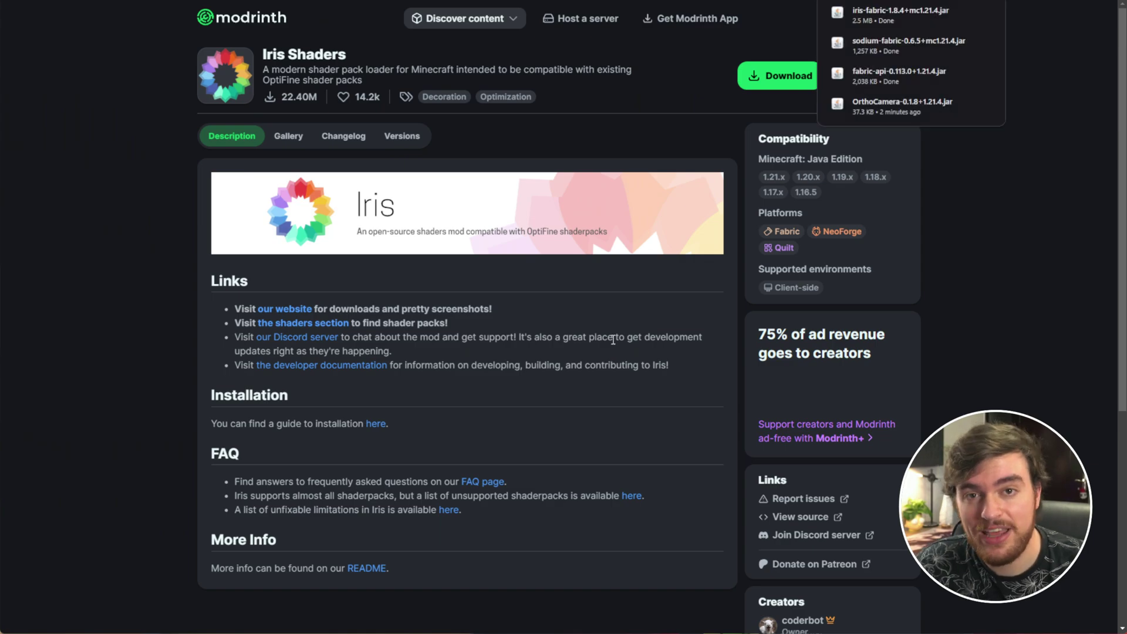